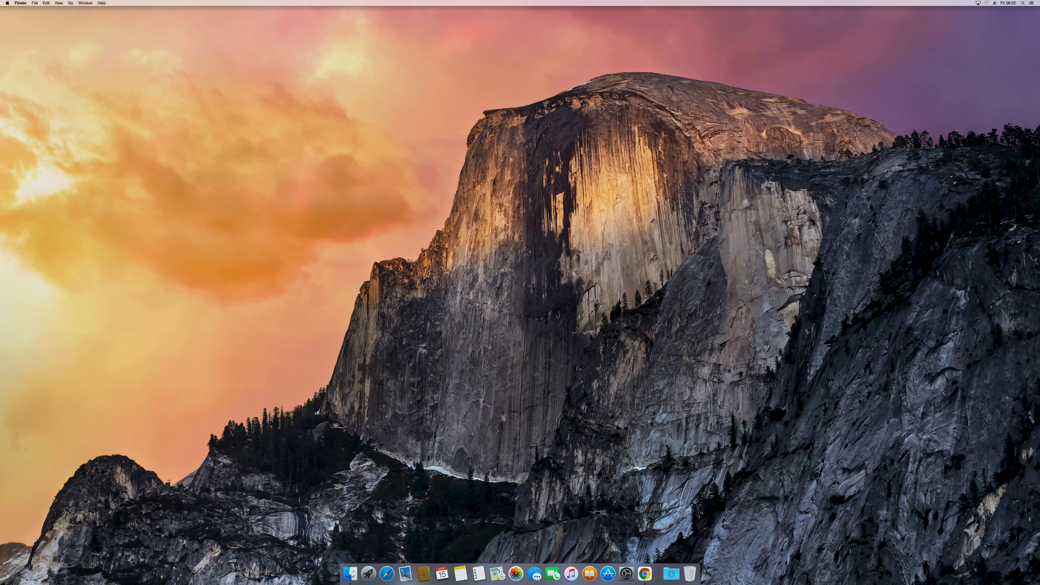
Step: Open Google Chrome and search Google for "mac os yosemite dmg download"
left_click(643, 573)
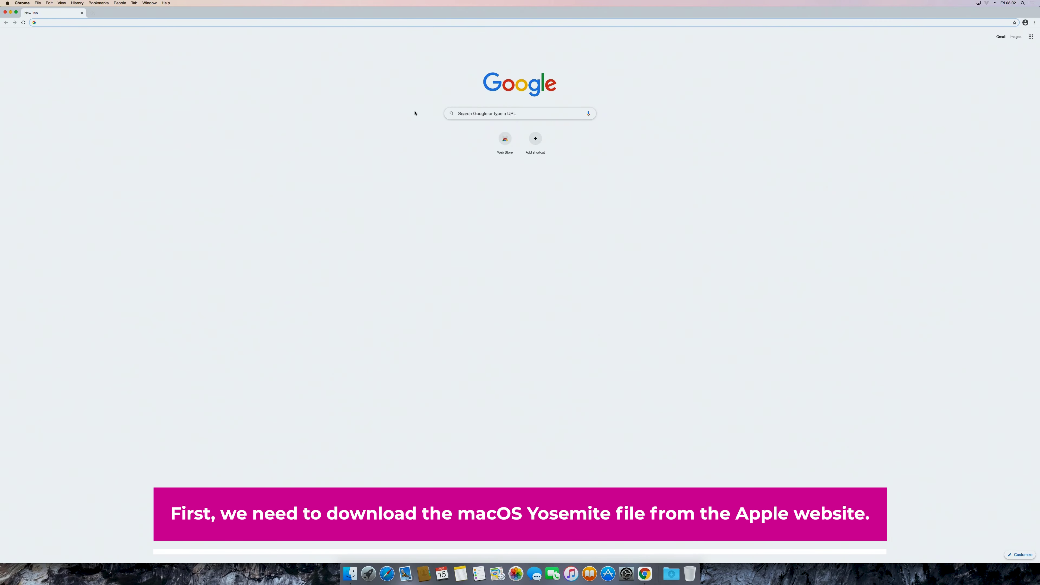
left_click(463, 112)
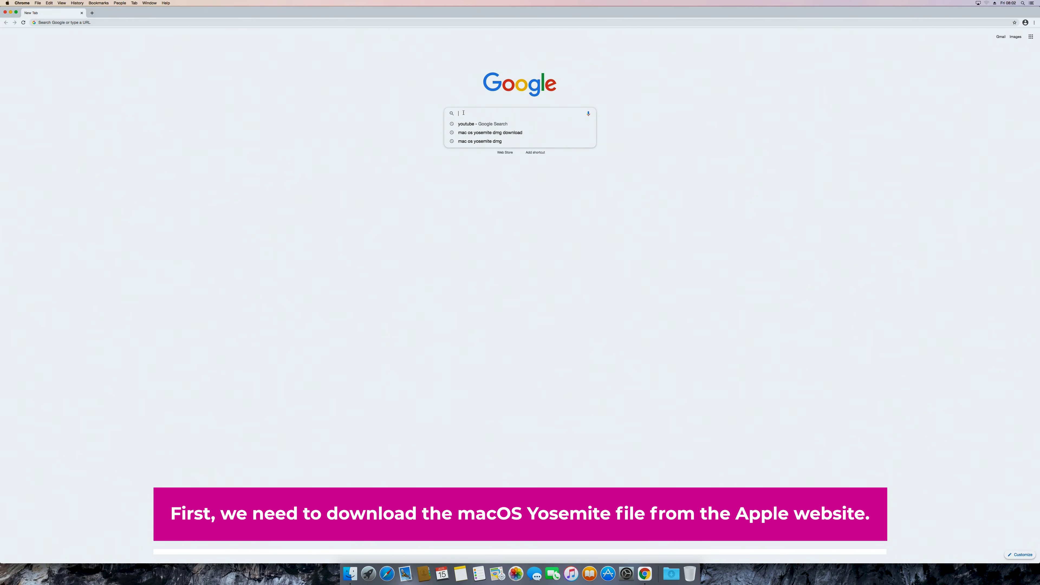
type("mac o")
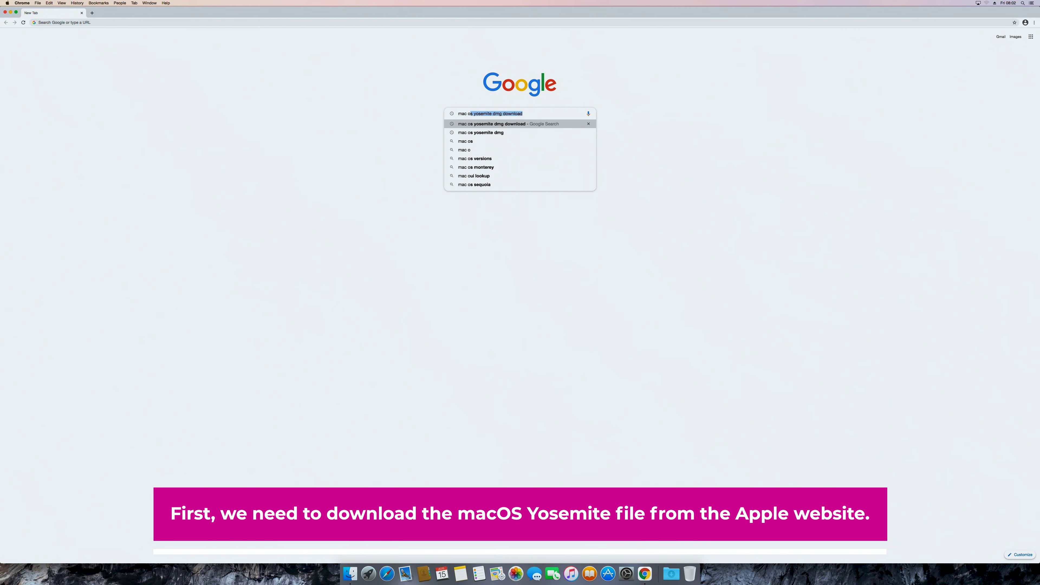
type("s yose")
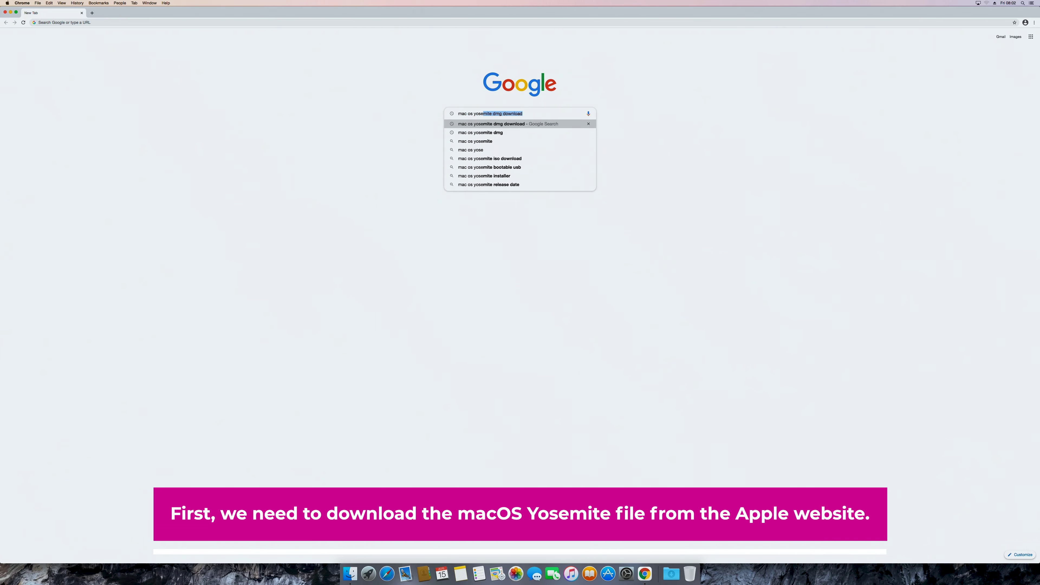
key("Right")
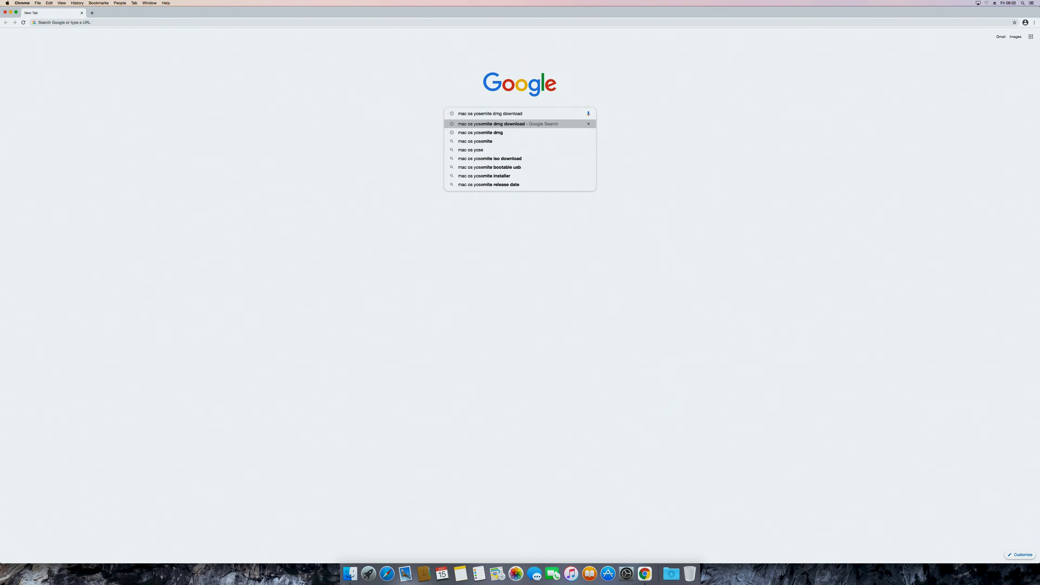
key("Return")
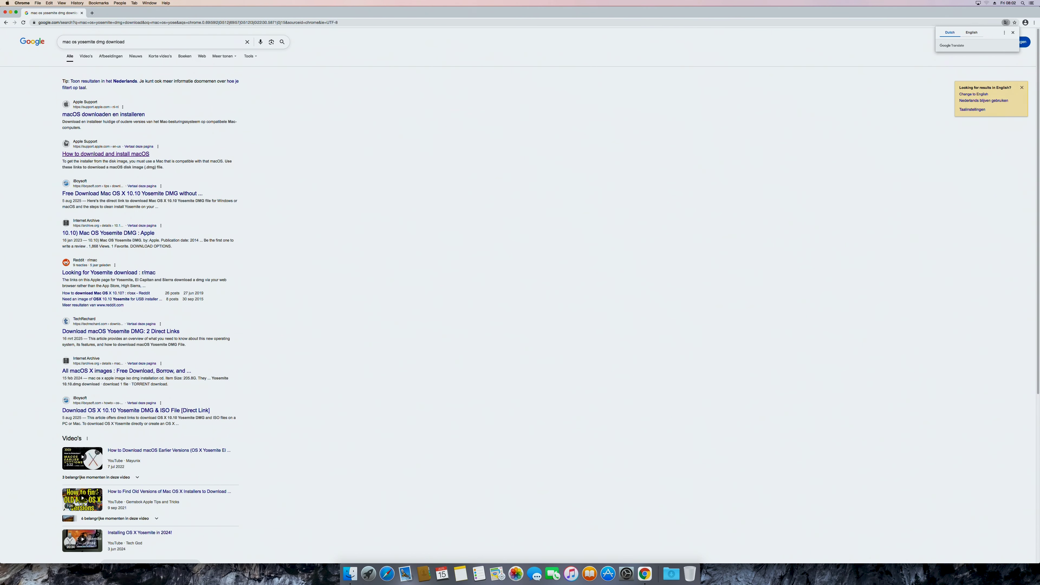
Step: Open Apple's "How to download and install macOS" result and download the Yosemite 10.10 disk image
left_click(71, 154)
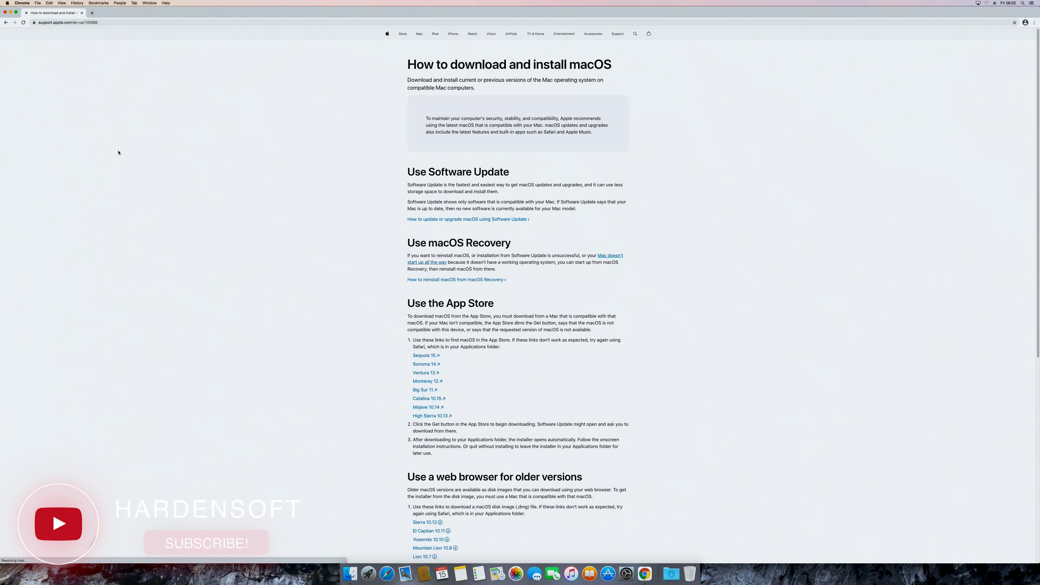
scroll(835, 334, "down", 3)
scroll(427, 334, "down", 3)
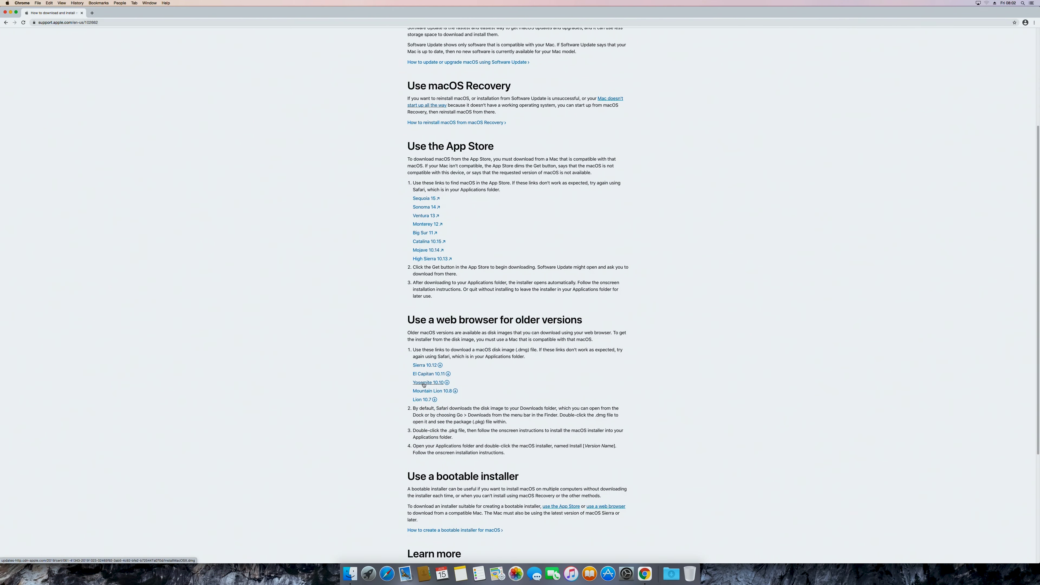
left_click(424, 383)
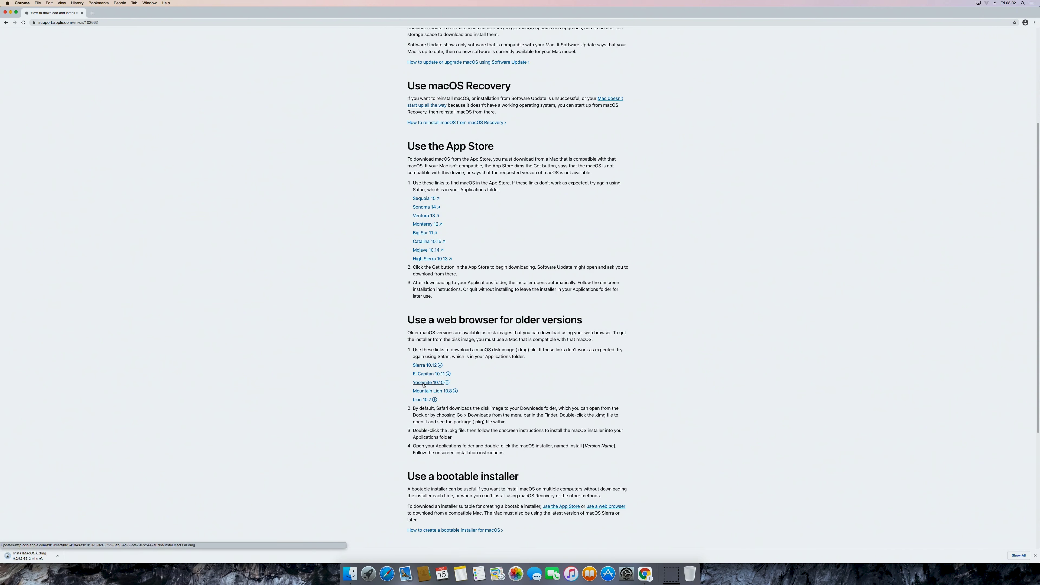
Step: Open Chrome's list of downloads and reveal InstallMacOSX.dmg in Finder
left_click(1034, 23)
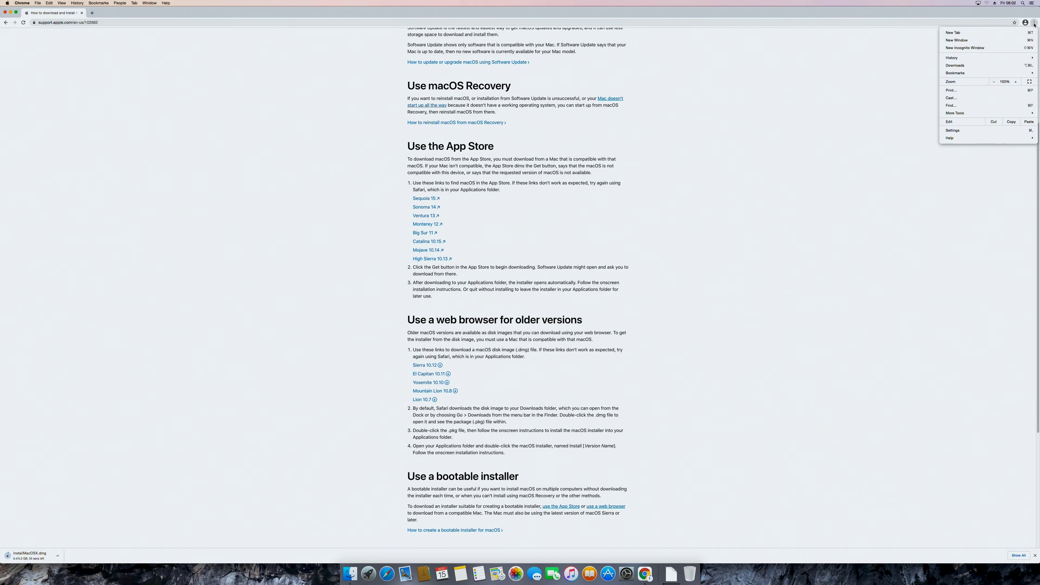
left_click(982, 66)
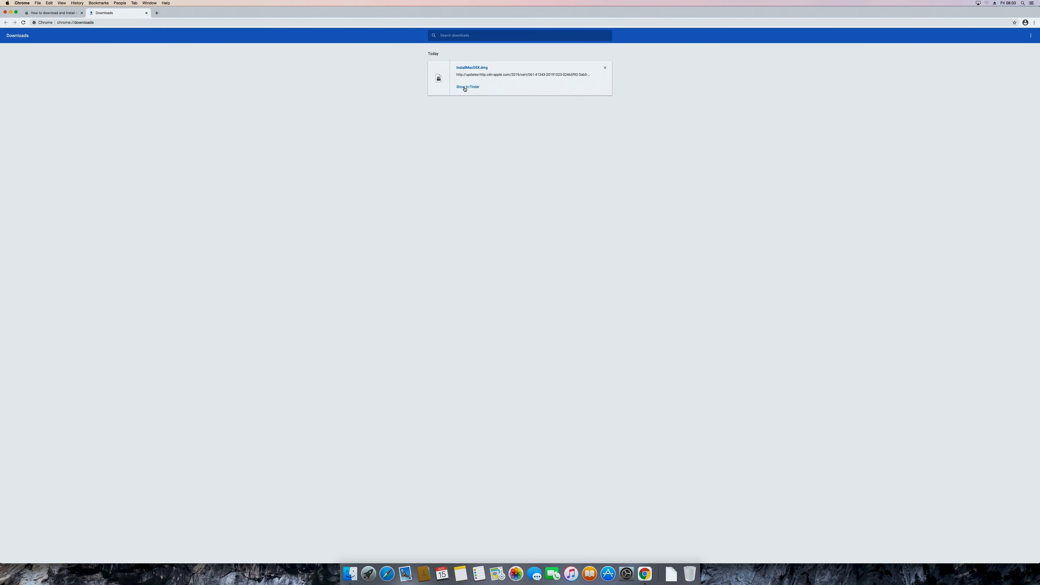
left_click(465, 87)
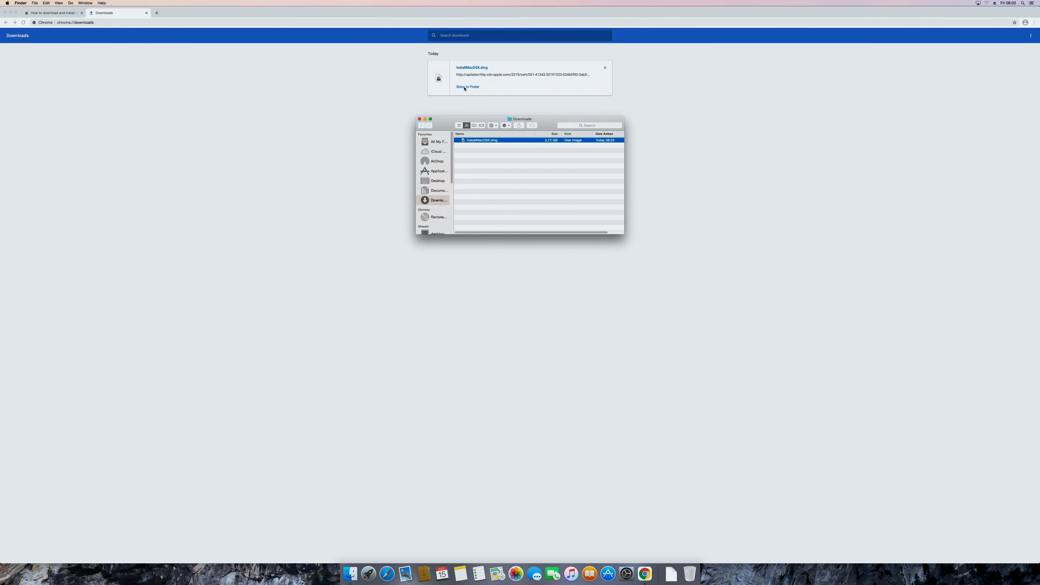
Step: Make the Finder window full screen with a wider sidebar and show the Downloads folder as icons
left_click(436, 190)
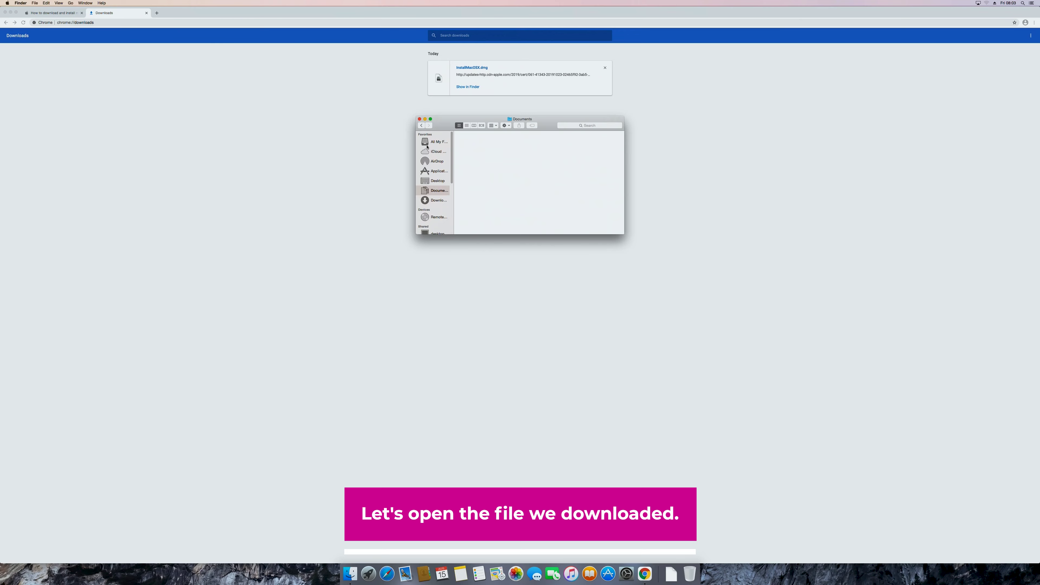
left_click(431, 119)
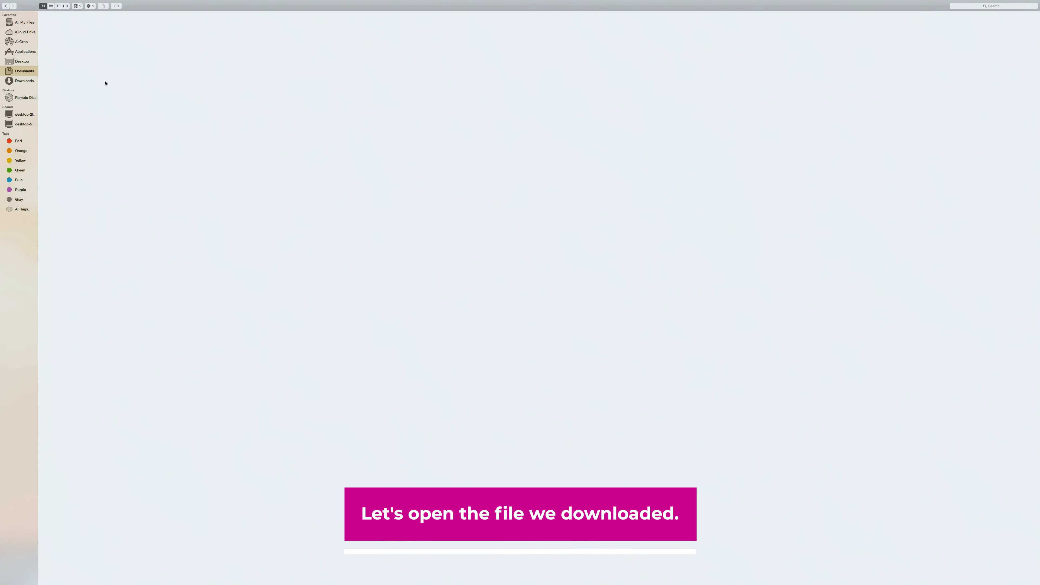
left_click_drag(37, 85, 70, 85)
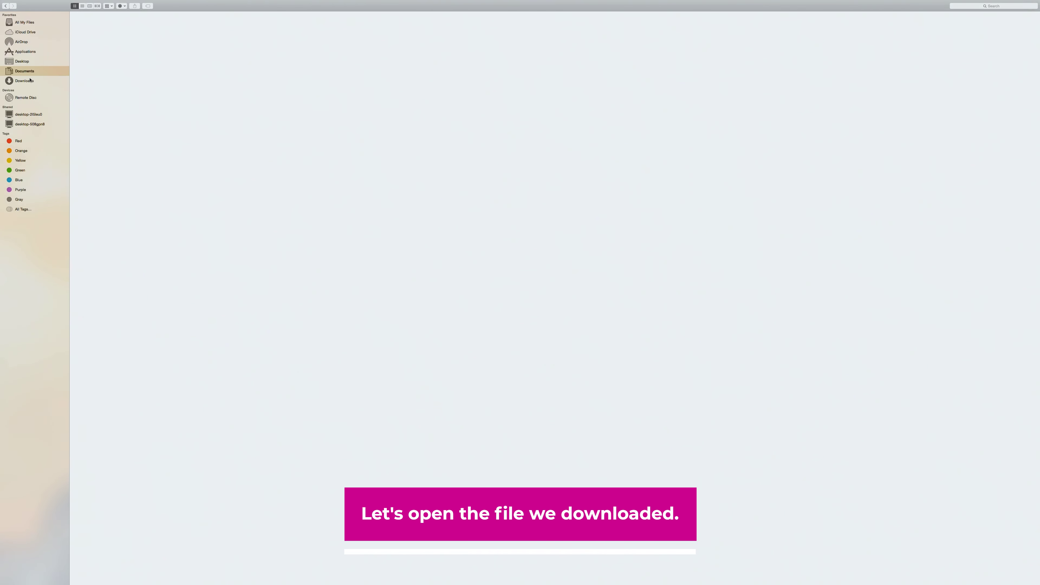
left_click(24, 81)
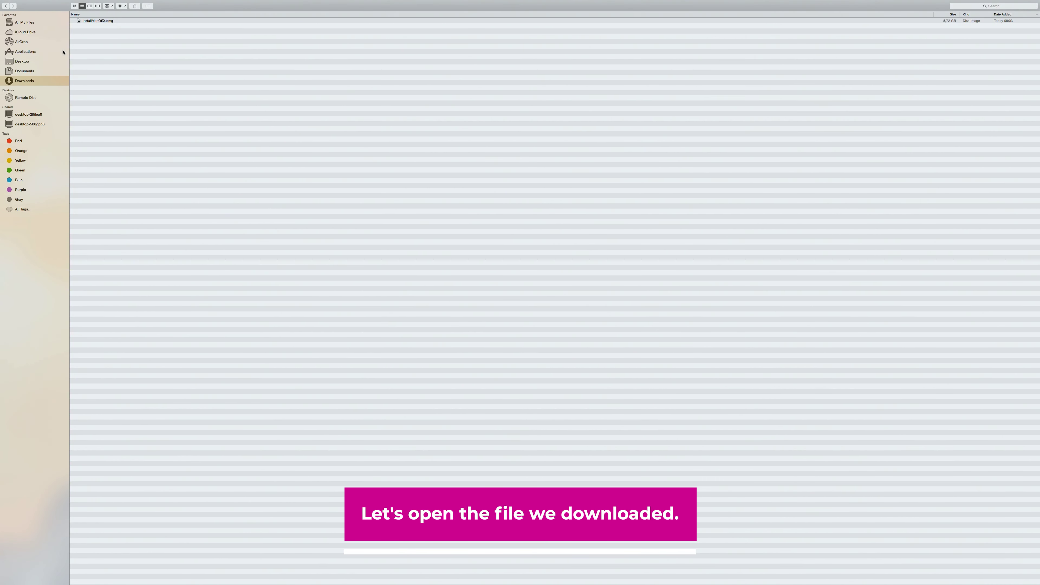
left_click(88, 21)
left_click(74, 6)
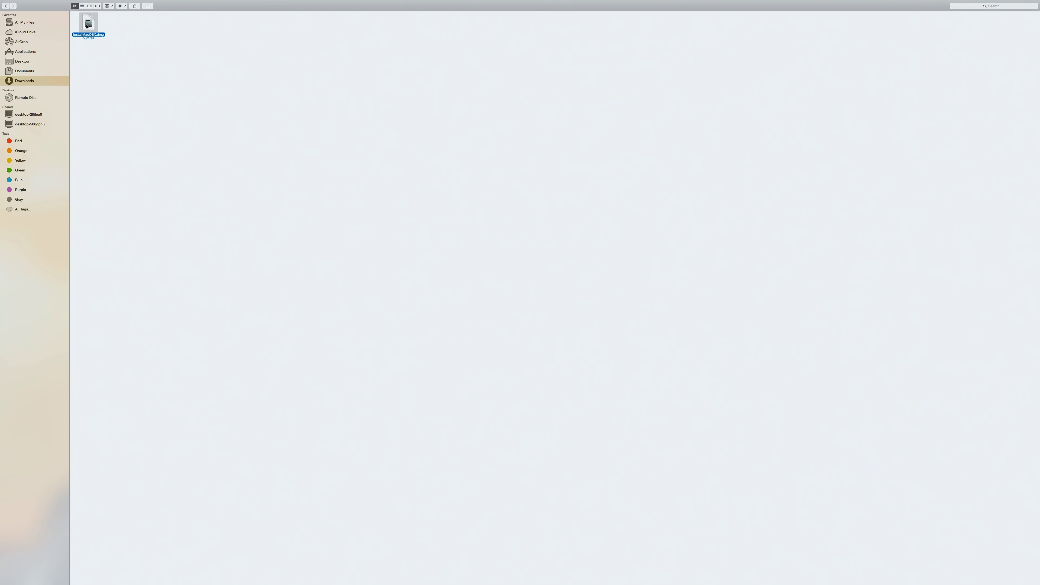
Step: Mount InstallMacOSX.dmg and launch the InstallMacOSX.pkg package inside it
double_click(87, 25)
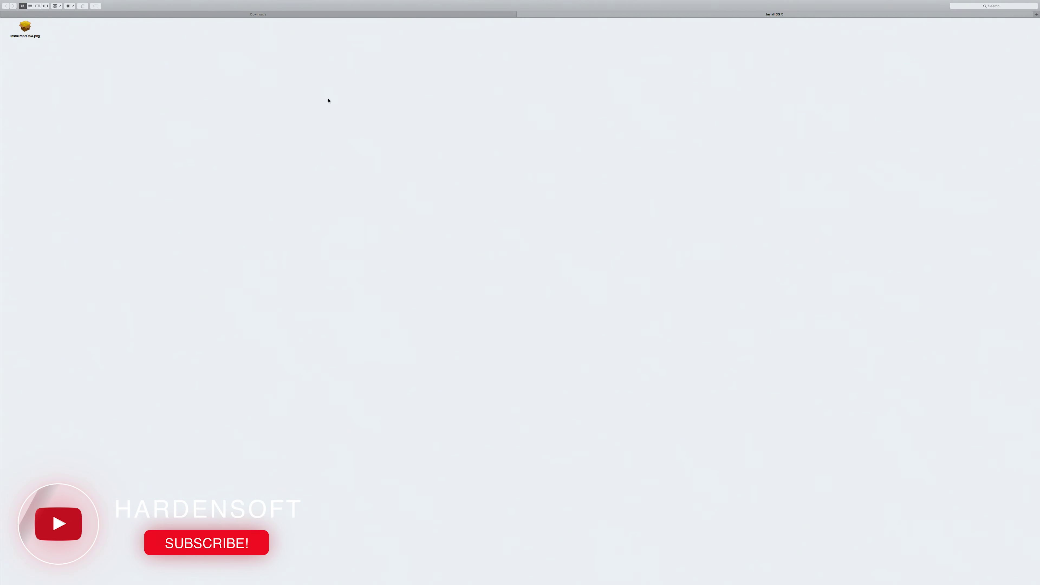
left_click(23, 27)
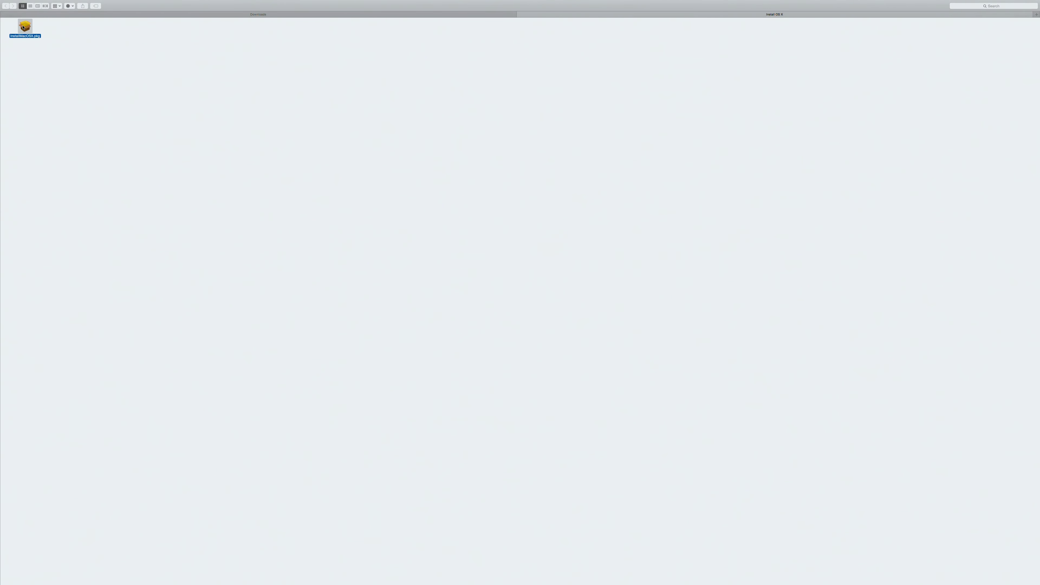
double_click(27, 28)
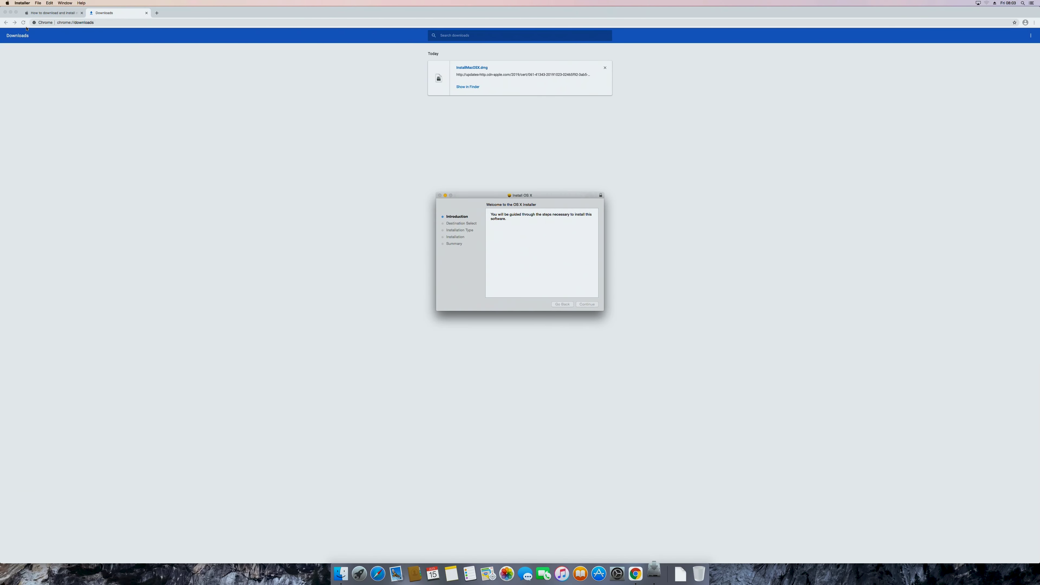
Step: Proceed through the Install OS X package installer and authorize the installation with the account password
left_click(556, 236)
left_click(555, 231)
left_click(586, 305)
left_click(586, 305)
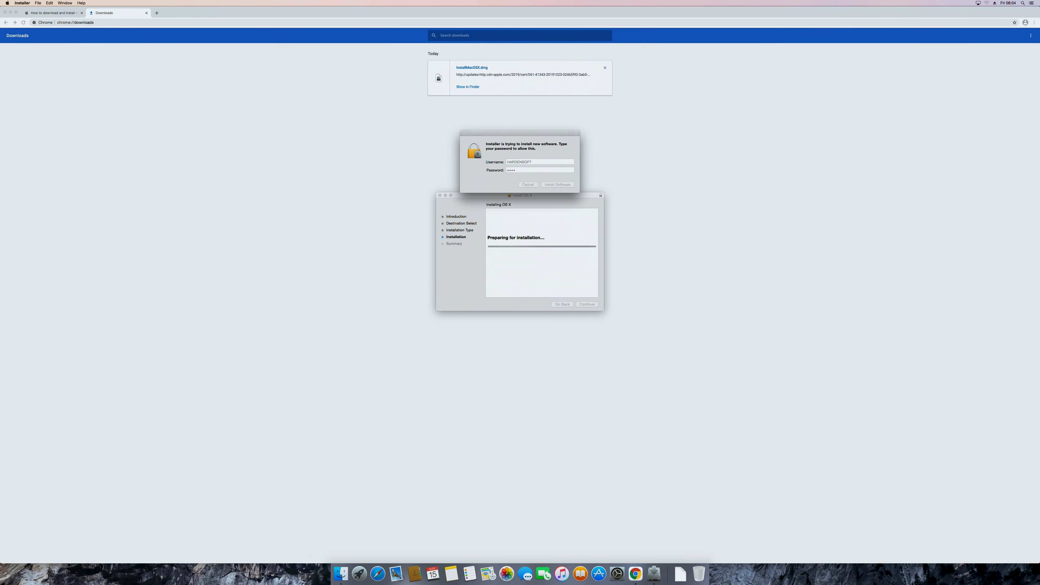
key("Return")
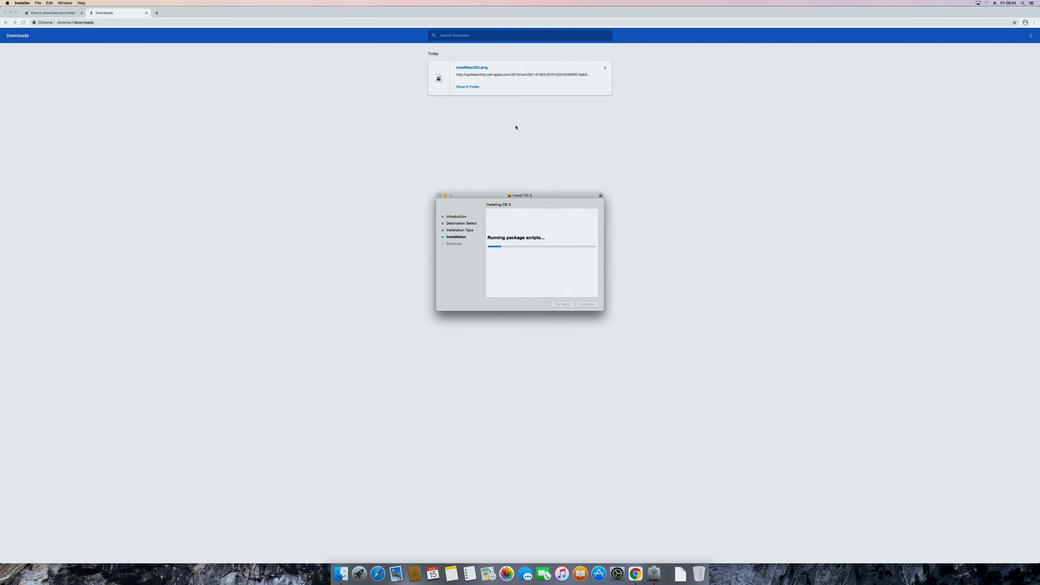
Step: Close the Chrome downloads tab and the Apple support tab
left_click(148, 17)
left_click(146, 13)
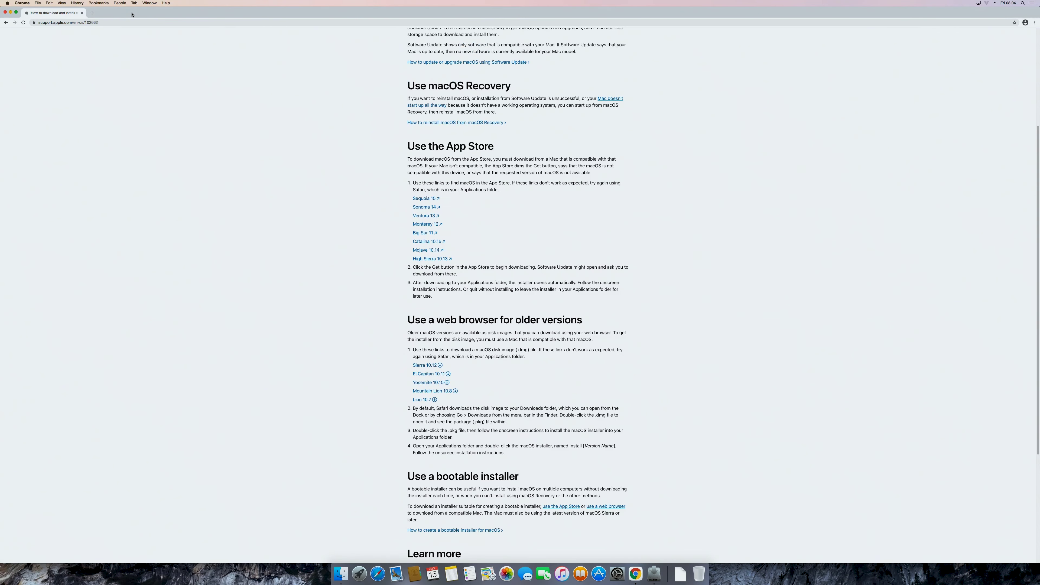
left_click(82, 12)
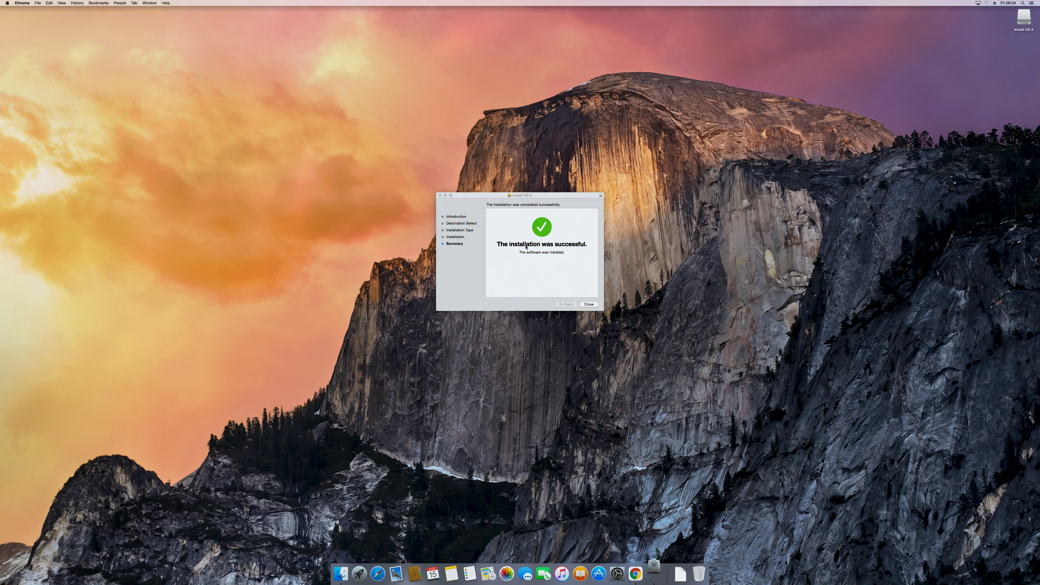
Step: Close the finished package installer and check Launchpad for the Install OS X Yosemite app
left_click(534, 253)
left_click(586, 305)
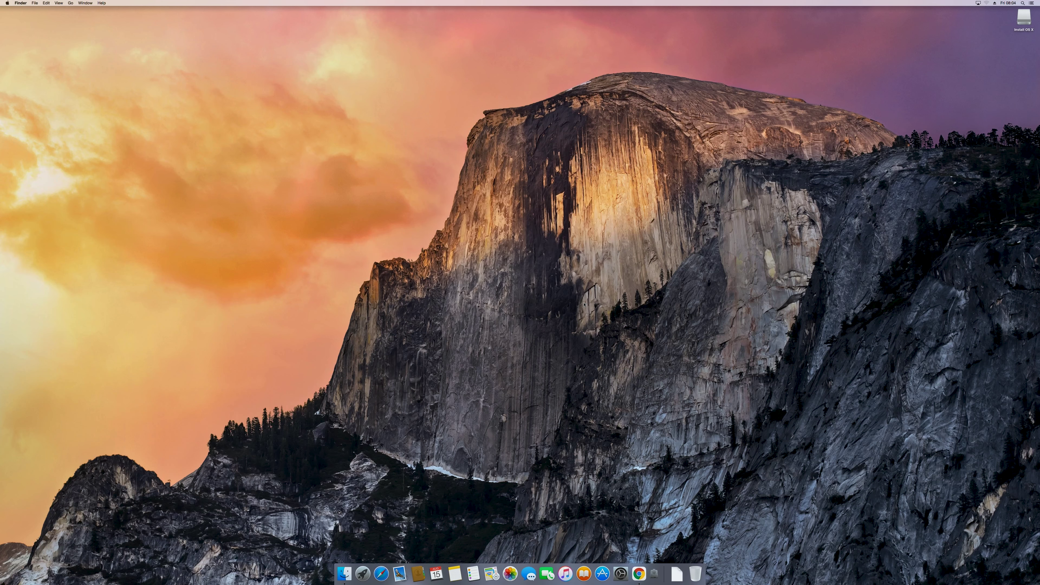
left_click(373, 580)
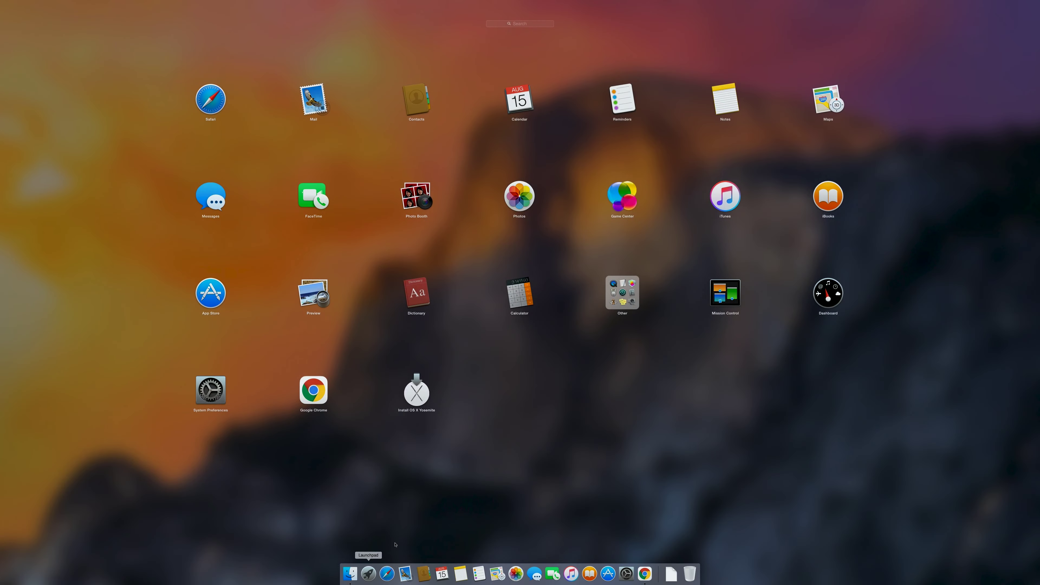
left_click(406, 444)
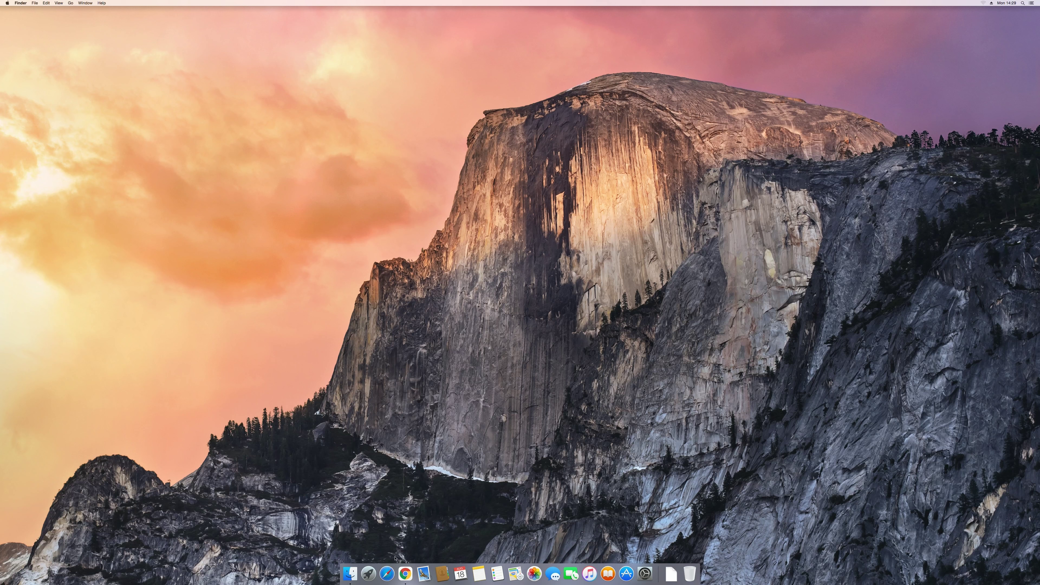
Step: Open Google Chrome and search Google for "disk maker"
left_click(405, 573)
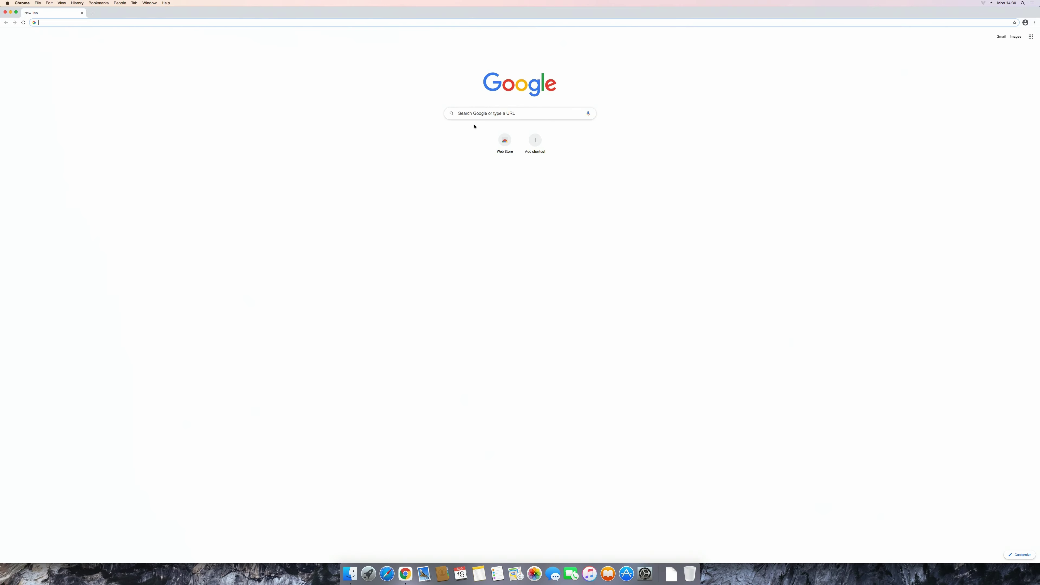
left_click(473, 112)
type("disk maker")
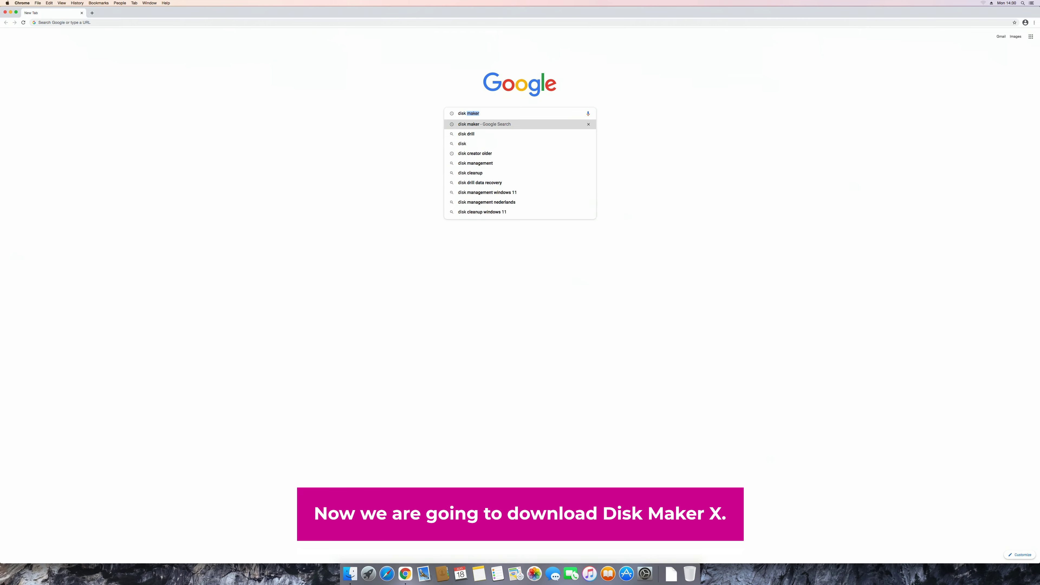
key("Right")
key("Return")
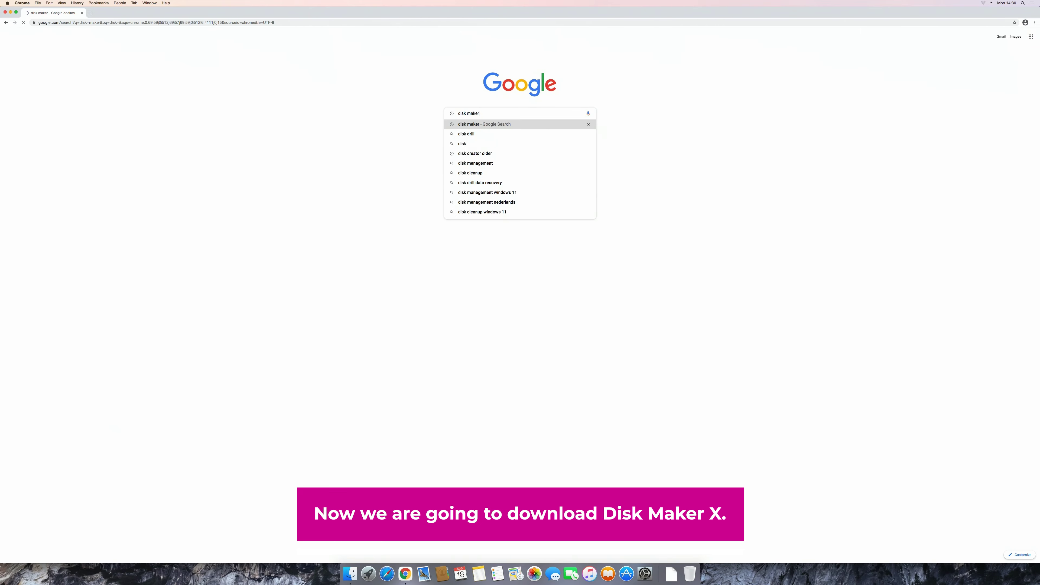
Step: Open the DiskMaker X website and download the DiskMaker X 6 version from its downloads page
left_click(91, 117)
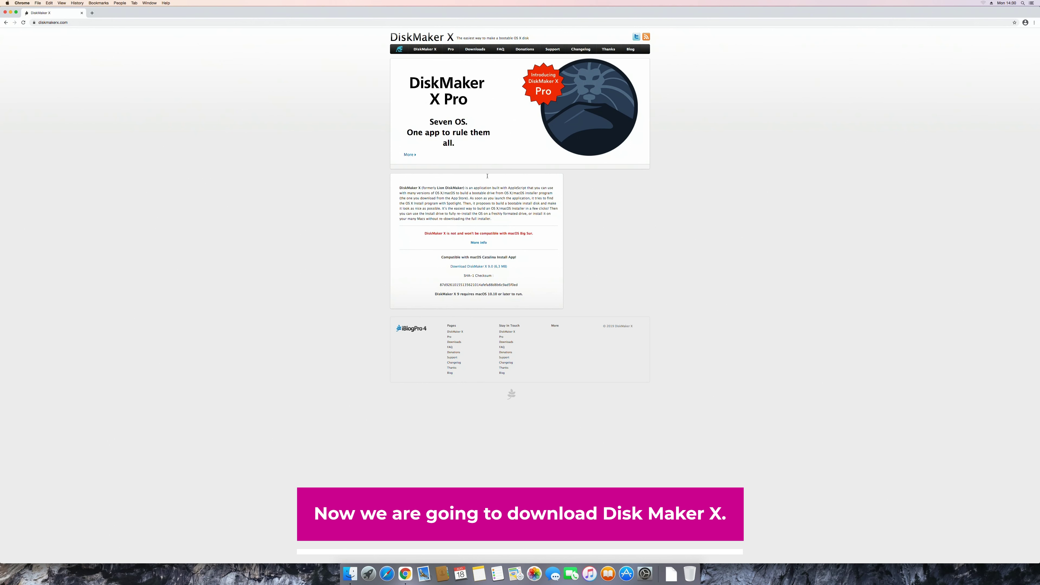
left_click(475, 50)
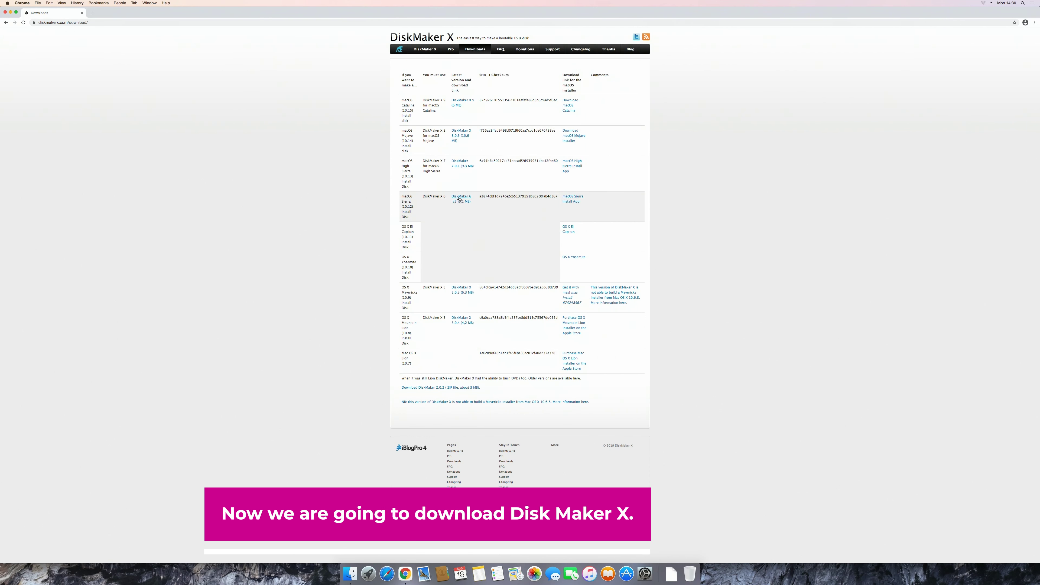
left_click(461, 198)
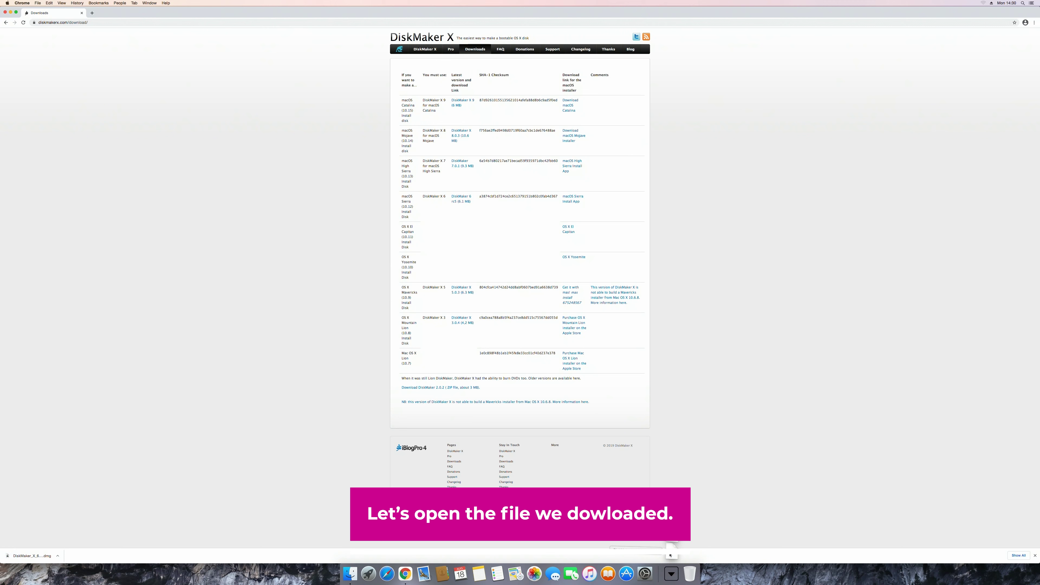
Step: Open the downloaded DiskMaker X disk image and copy DiskMaker X 6 into the Applications folder
left_click(670, 555)
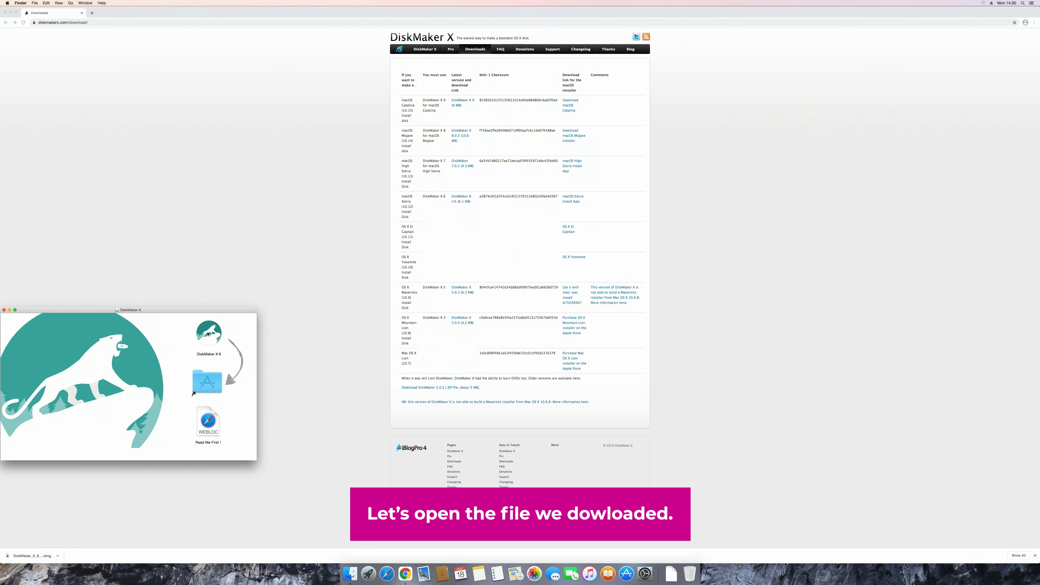
left_click_drag(208, 334, 202, 380)
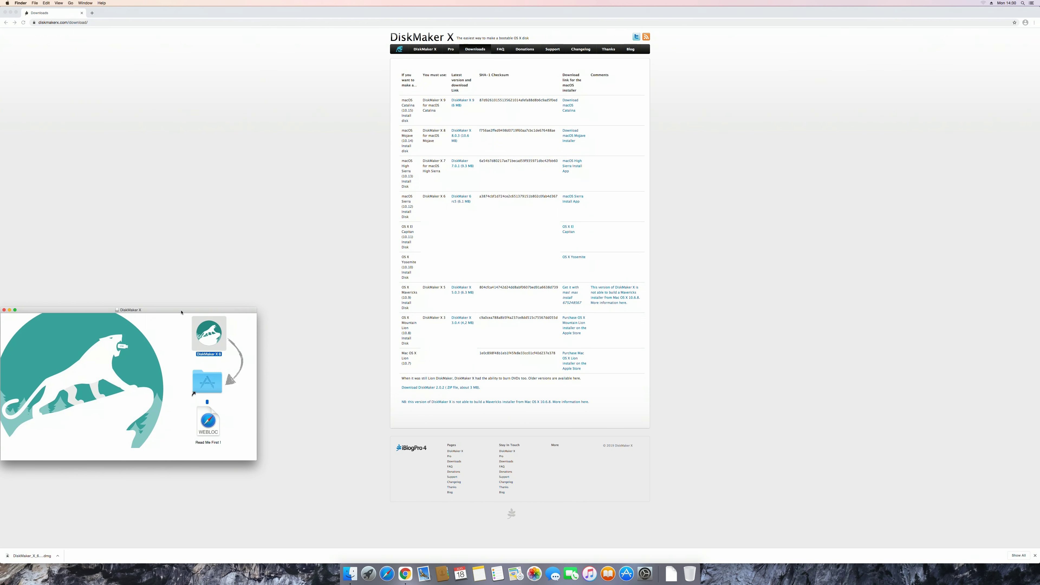
Step: Close the disk image window and the browser, and eject the DiskMaker X disk image in Finder
left_click_drag(181, 312, 353, 305)
left_click(176, 302)
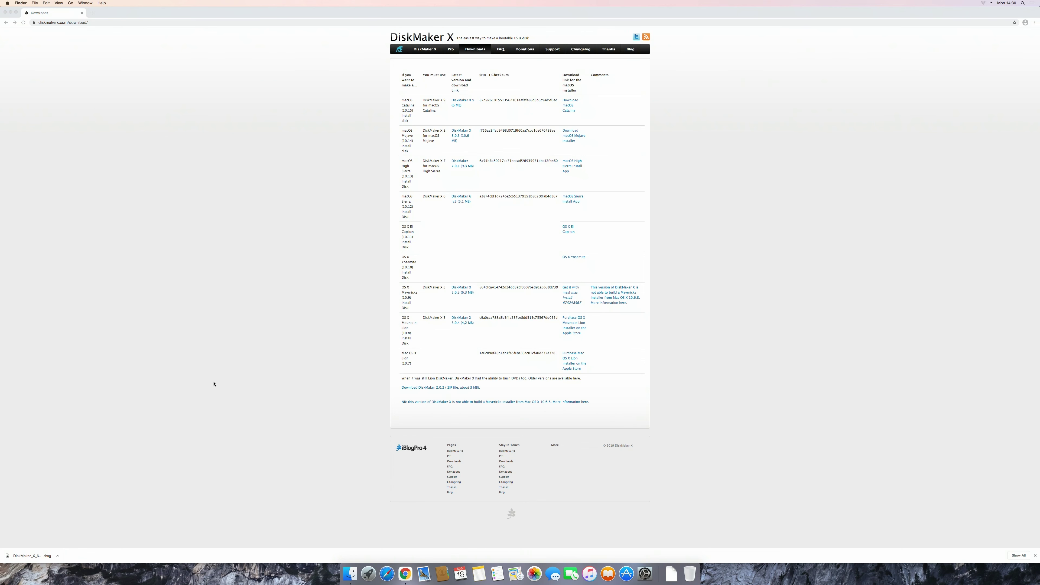
left_click(6, 12)
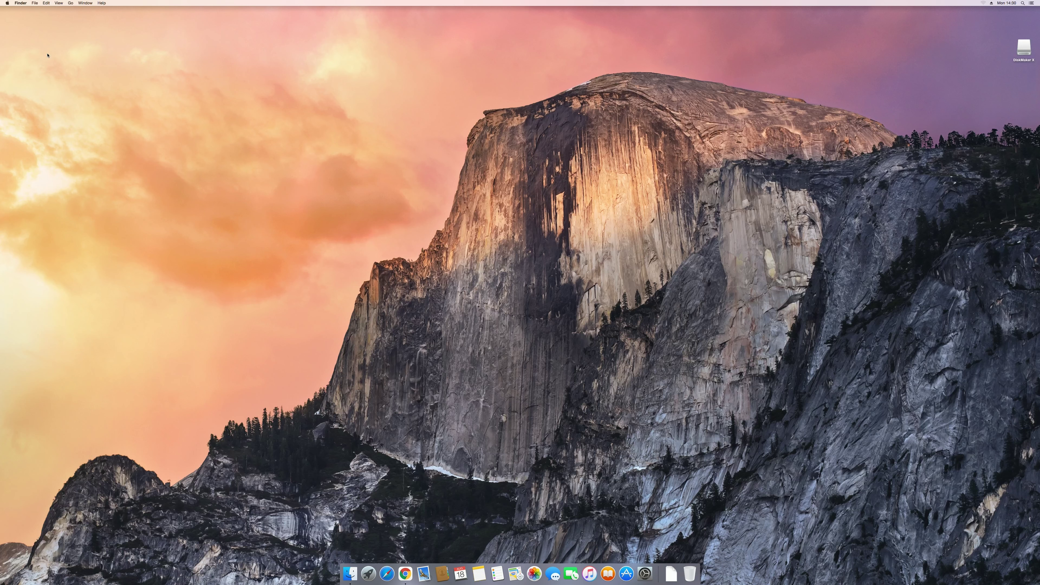
left_click(344, 574)
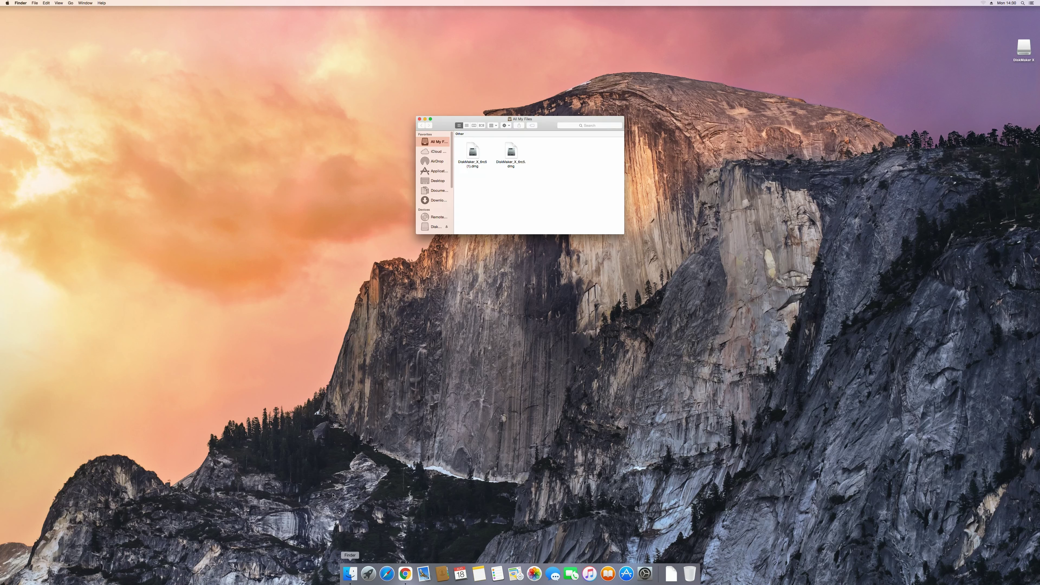
left_click(446, 226)
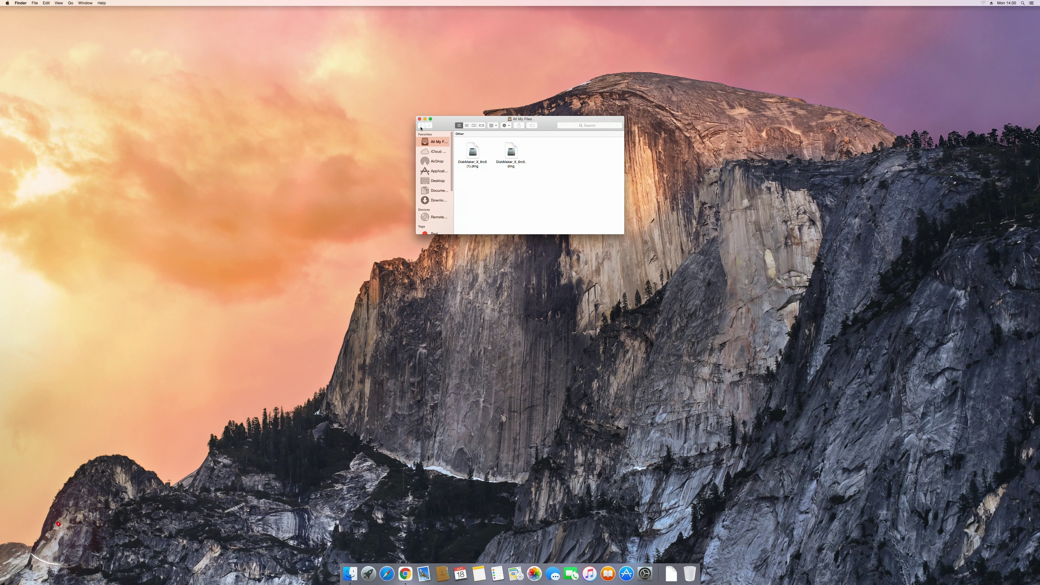
key("super+w")
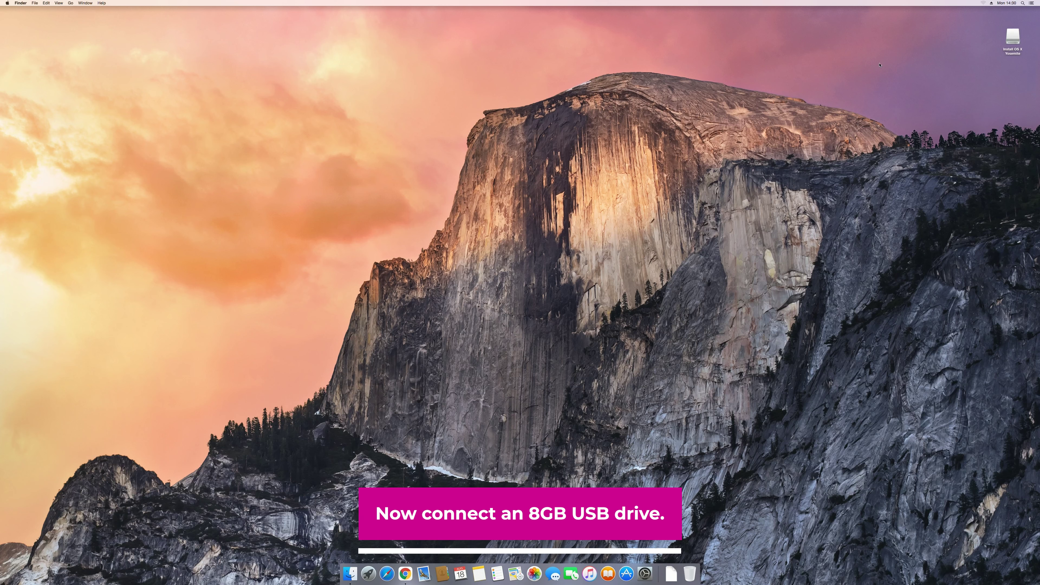
Step: Move the connected USB drive's icon to the upper middle of the desktop
left_click_drag(1012, 36, 498, 46)
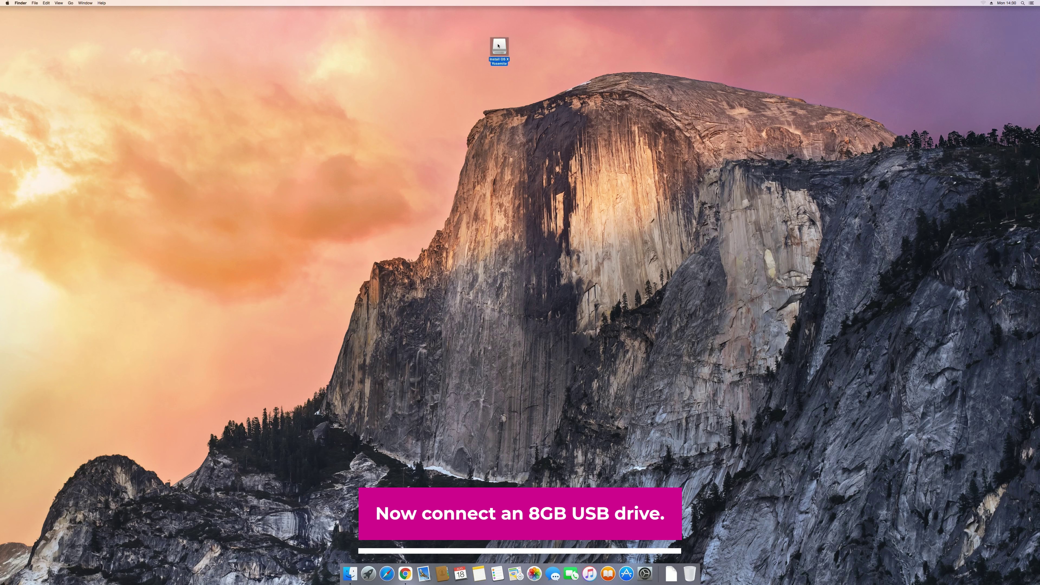
left_click(481, 39)
left_click(498, 46)
left_click(469, 46)
left_click(498, 46)
left_click(468, 51)
left_click(498, 46)
left_click(469, 66)
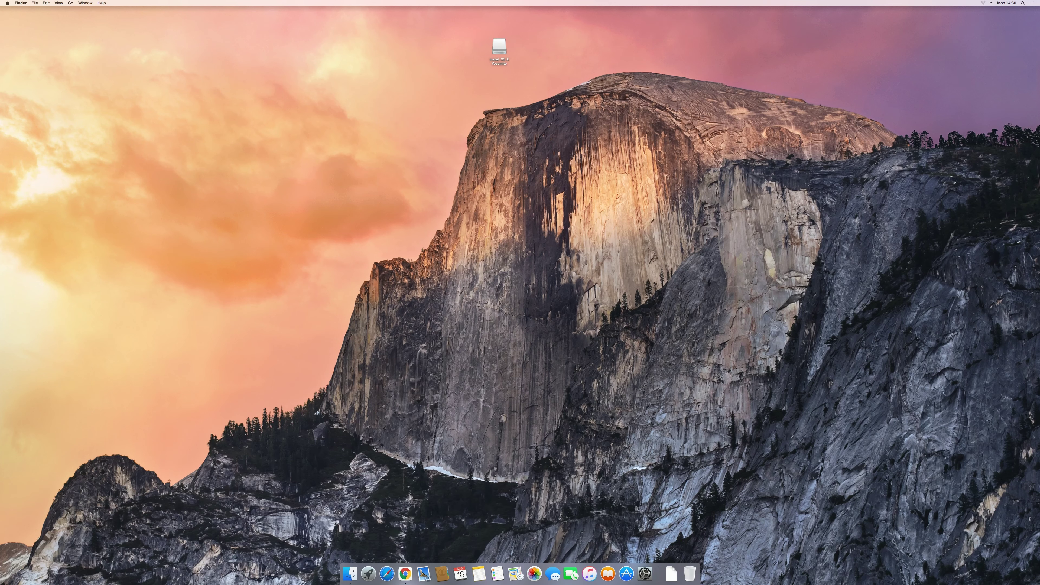
Step: Launch DiskMaker X 6, allow the downloaded app to open, and decline its offer of a newer version
left_click(368, 573)
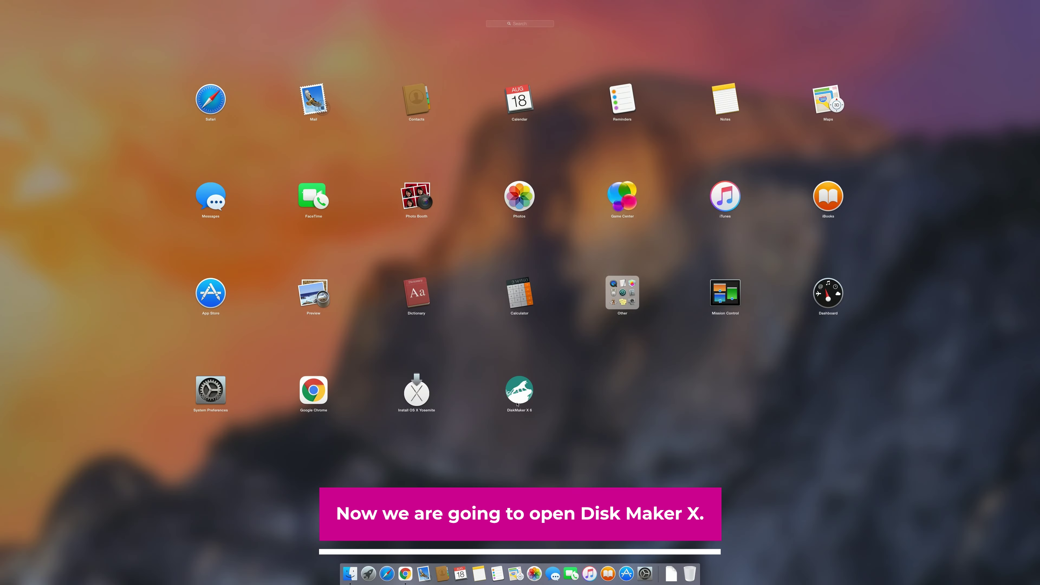
left_click(517, 391)
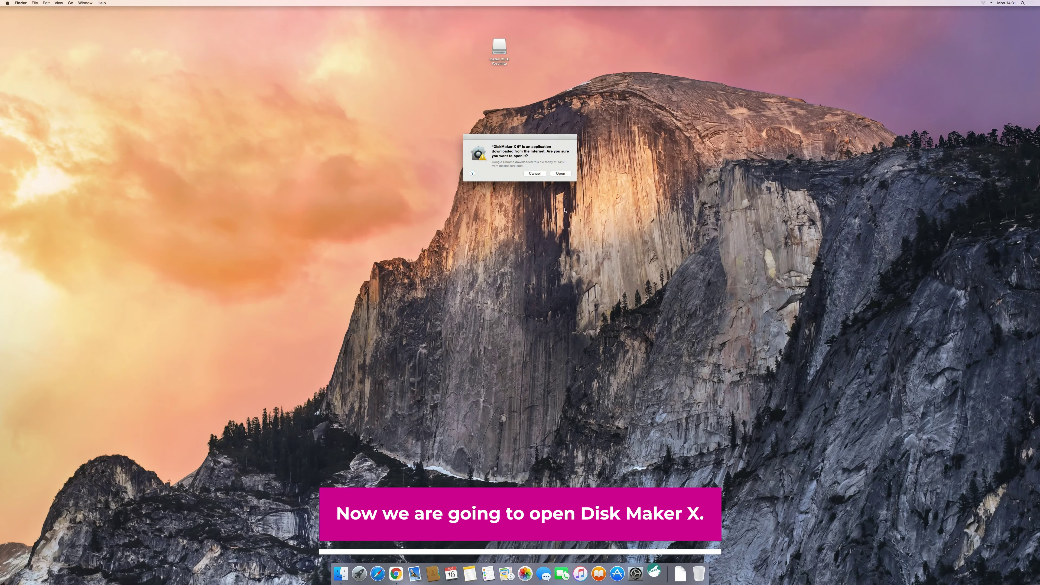
left_click(561, 174)
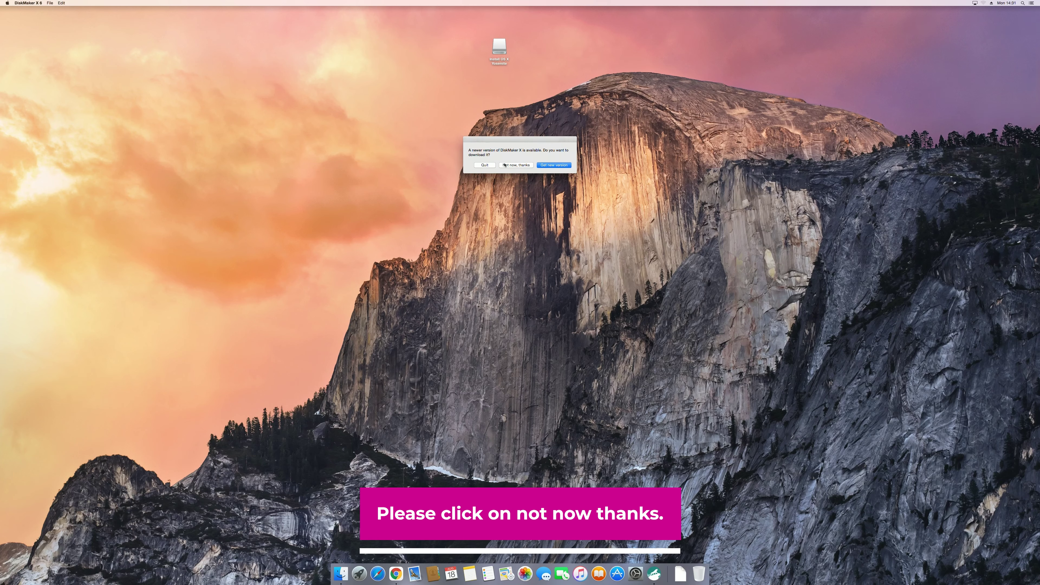
left_click(514, 165)
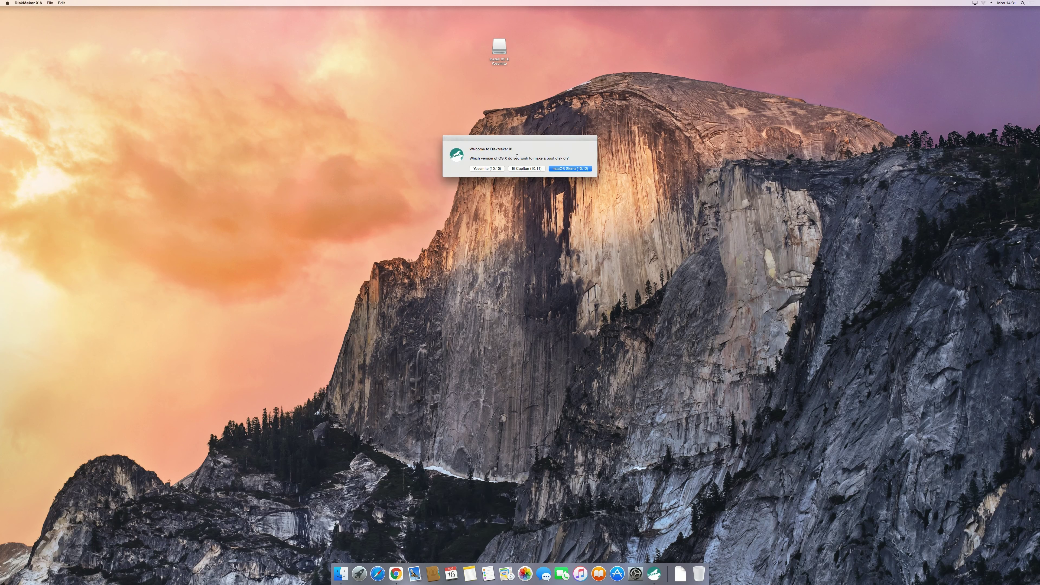
Step: Set up a Yosemite (10.10) boot disk from the installer copy in Applications, using an 8 GB USB thumb drive
left_click(489, 170)
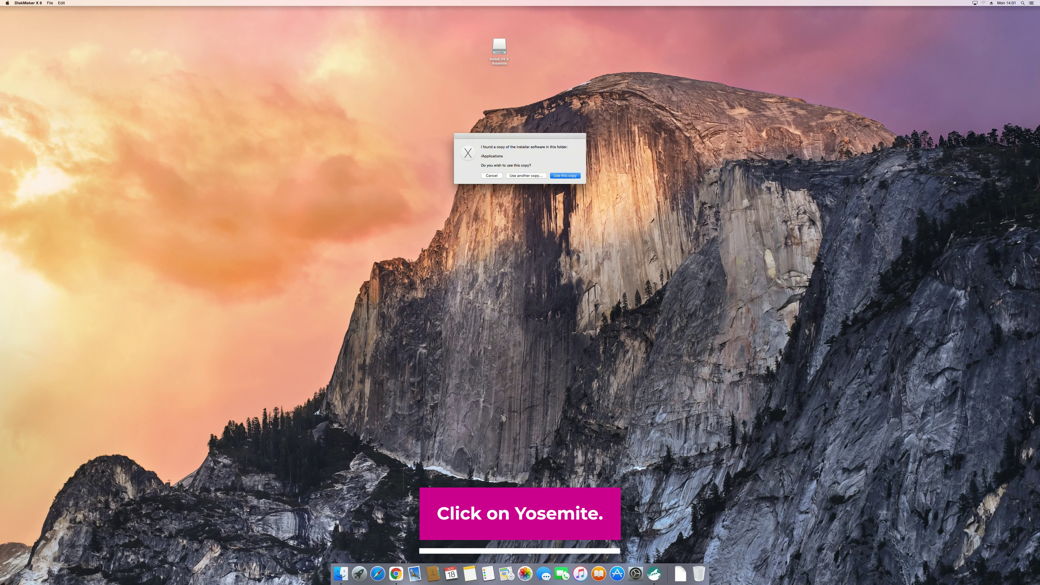
left_click(568, 176)
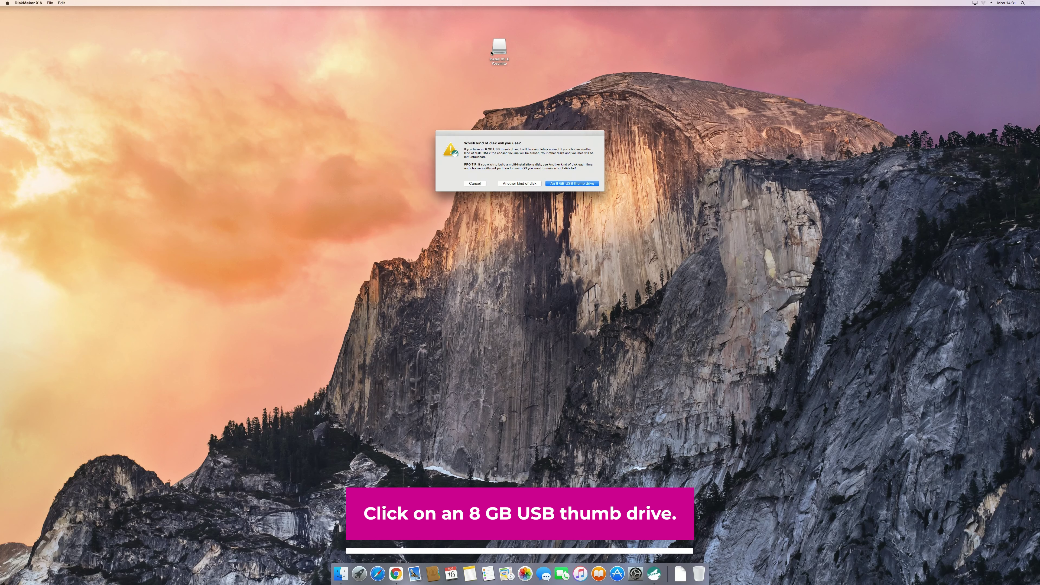
left_click(501, 48)
left_click(561, 155)
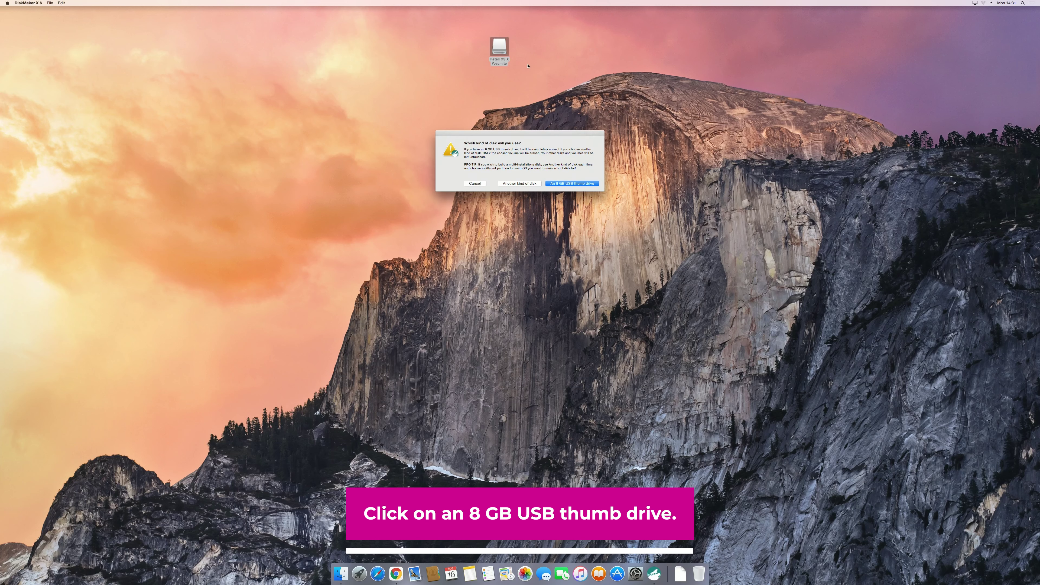
left_click(494, 51)
left_click(551, 147)
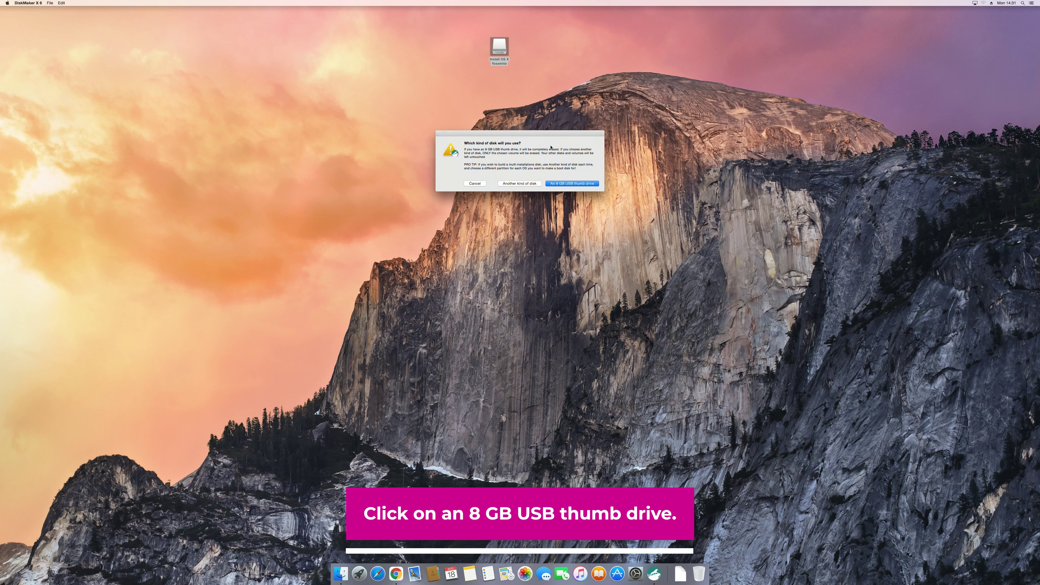
left_click(561, 183)
Step: Choose the USB volume "Install OS X Yosemite" as the disk to erase for the boot disk
left_click(515, 159)
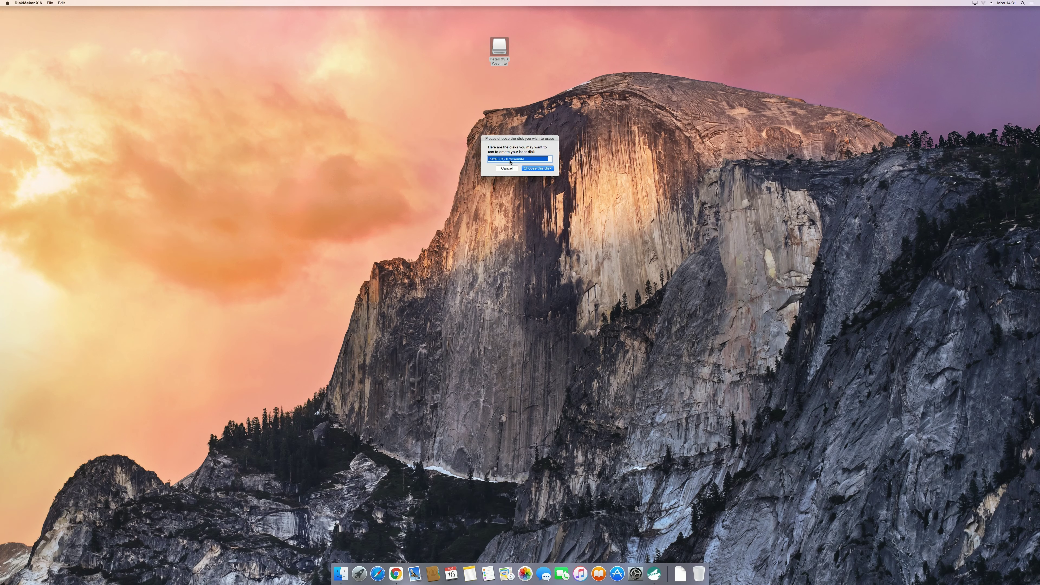
left_click(502, 48)
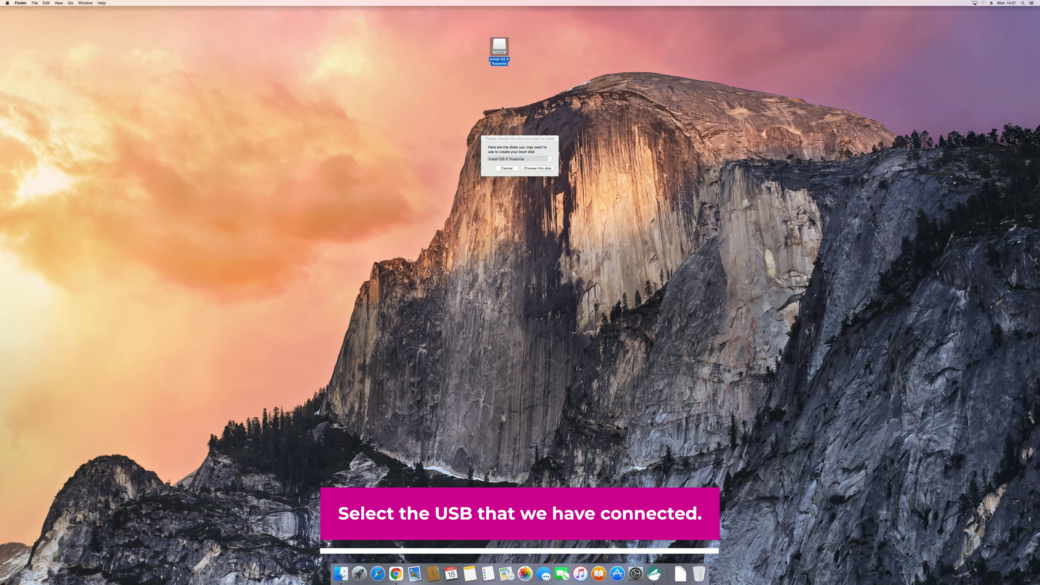
left_click(507, 158)
left_click(498, 59)
left_click(507, 158)
left_click(535, 168)
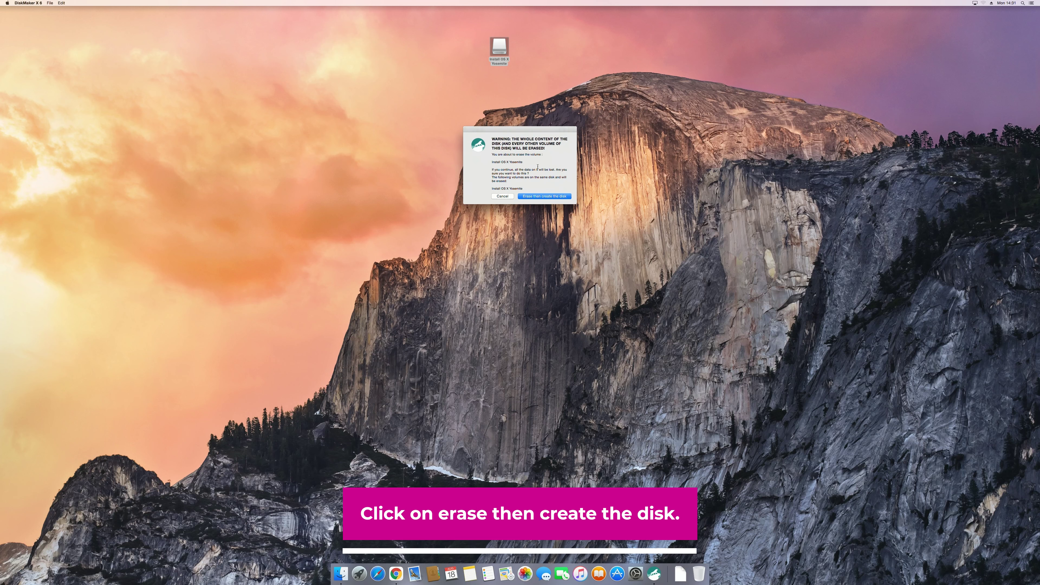
Step: Confirm erasing the USB and creating the disk, authorizing it with the administrator account password
left_click(531, 197)
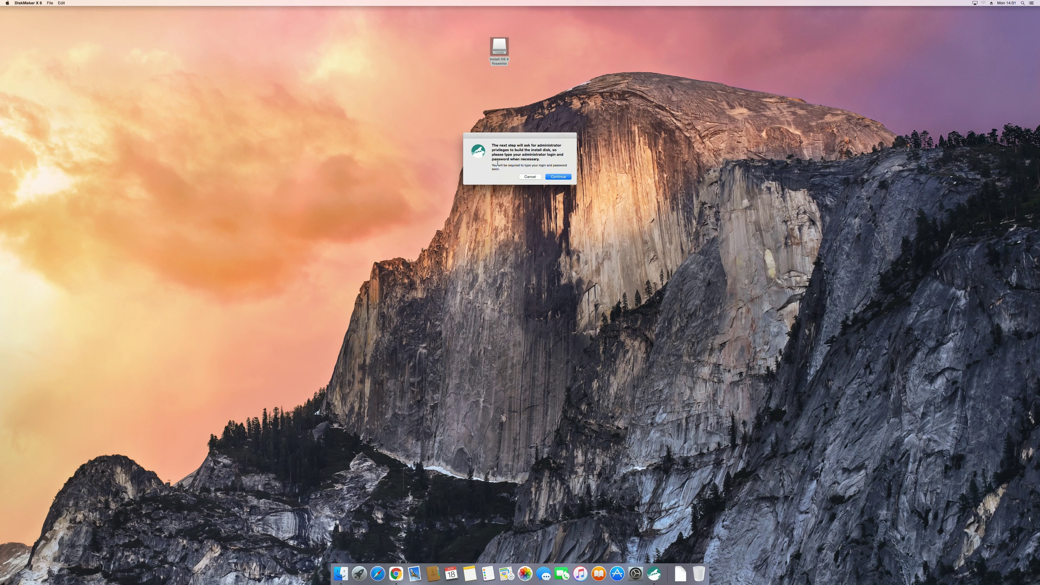
left_click(549, 178)
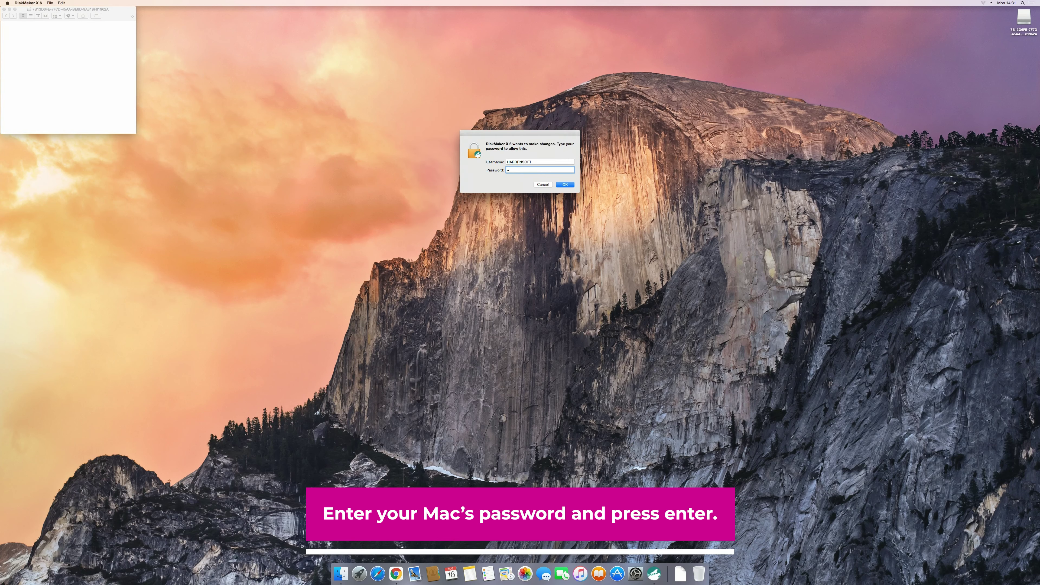
key("Return")
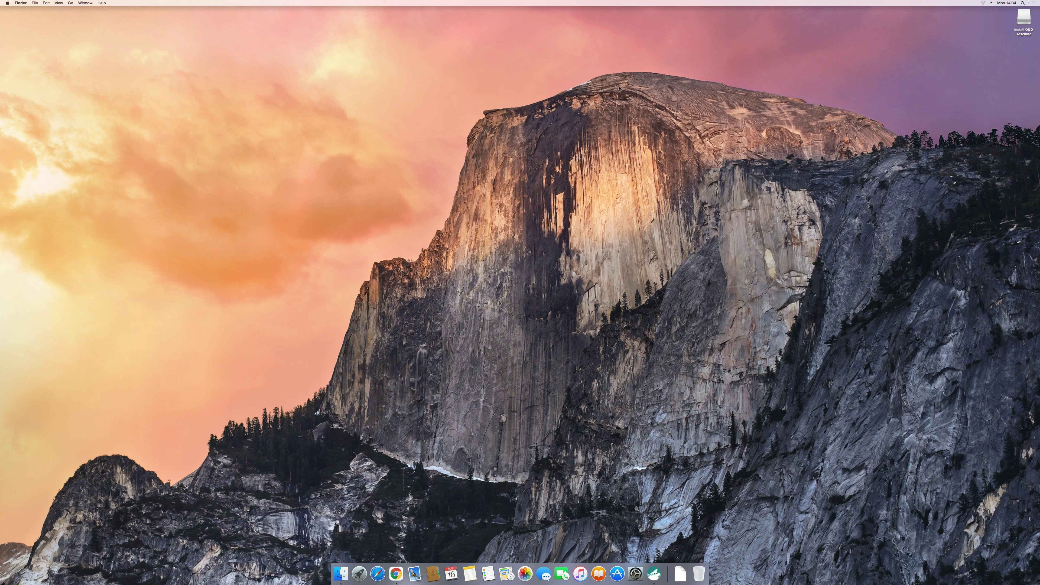
left_click(1036, 1)
left_click(652, 101)
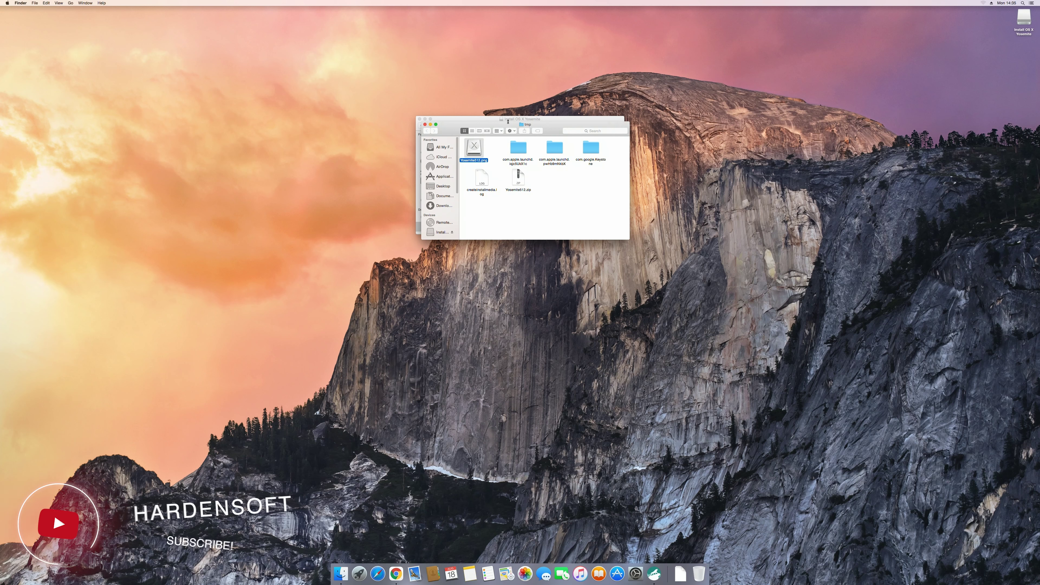
key("super+i")
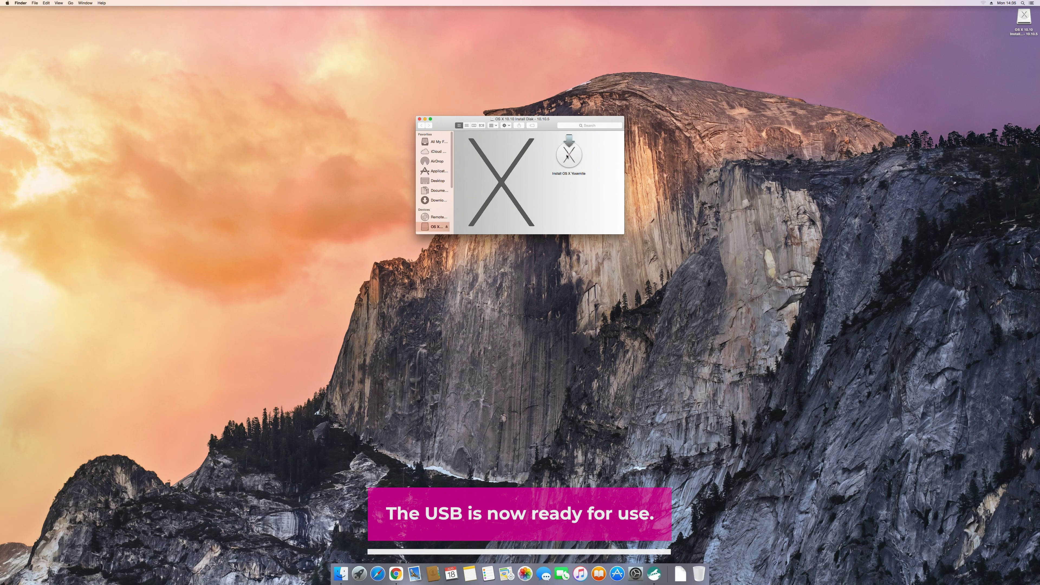
Step: Close the OS X 10.10 Install Disk window and quit DiskMaker X 6 without making a donation
left_click(418, 119)
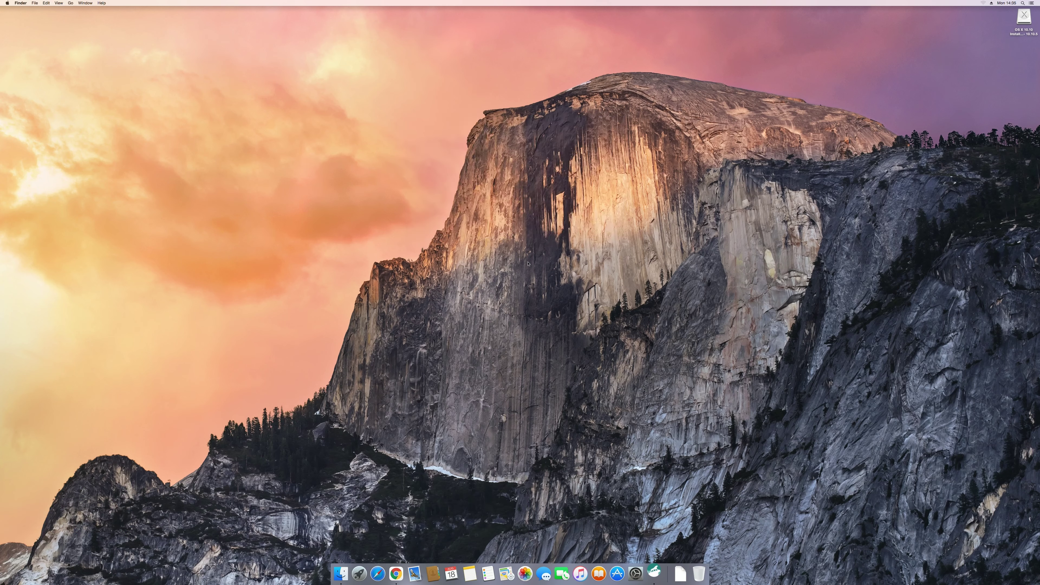
left_click(650, 575)
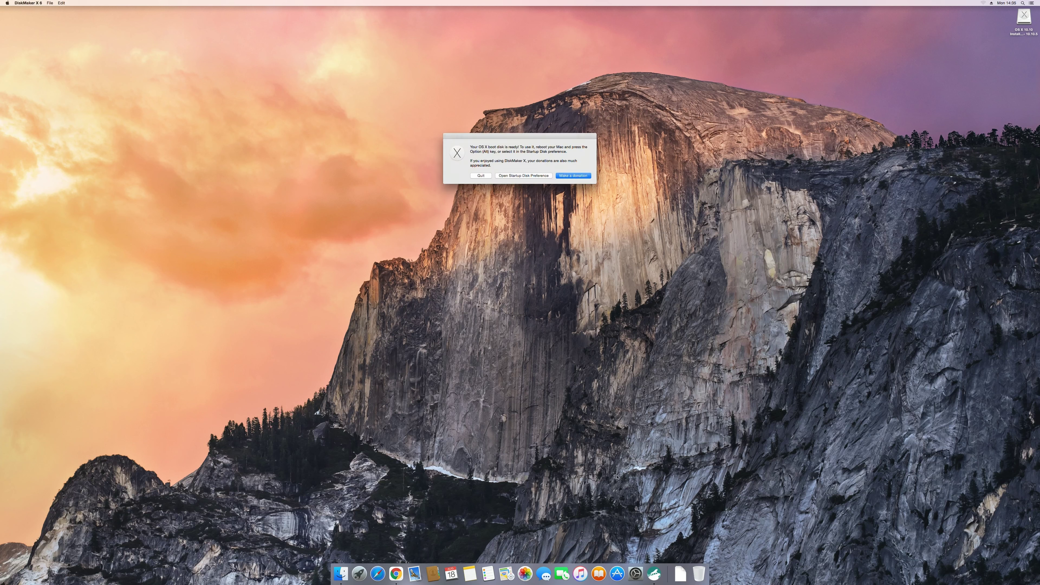
left_click(480, 175)
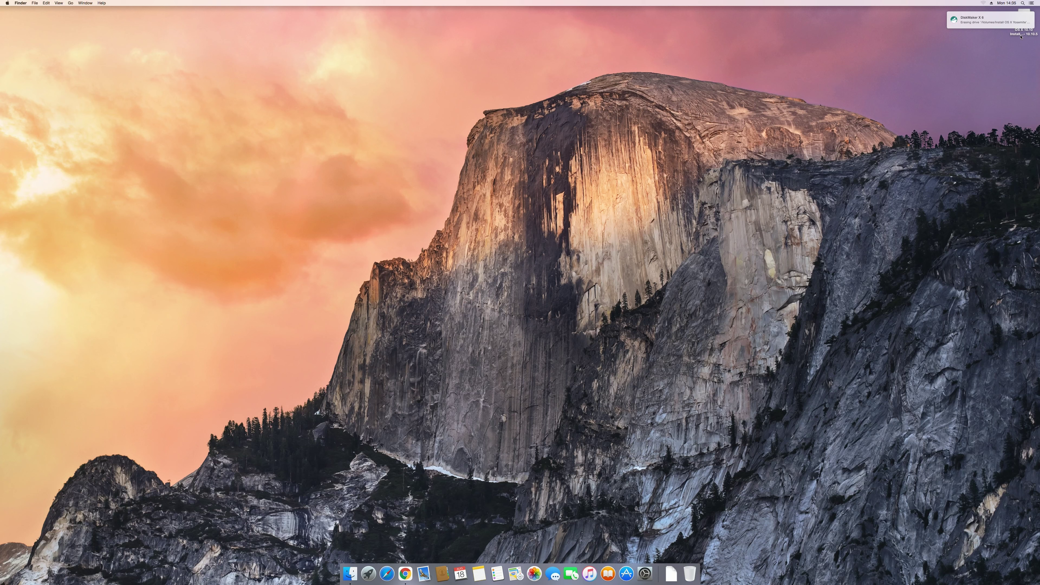
Step: Eject the "OS X 10.10 Install Disk - 10.10.5" USB drive from the desktop
left_click(1024, 10)
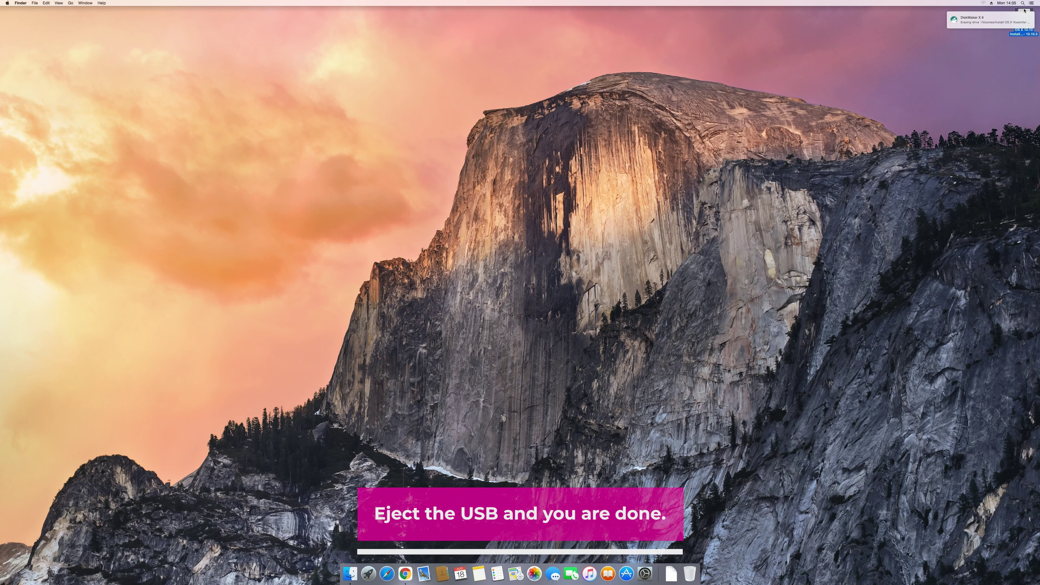
right_click(1025, 11)
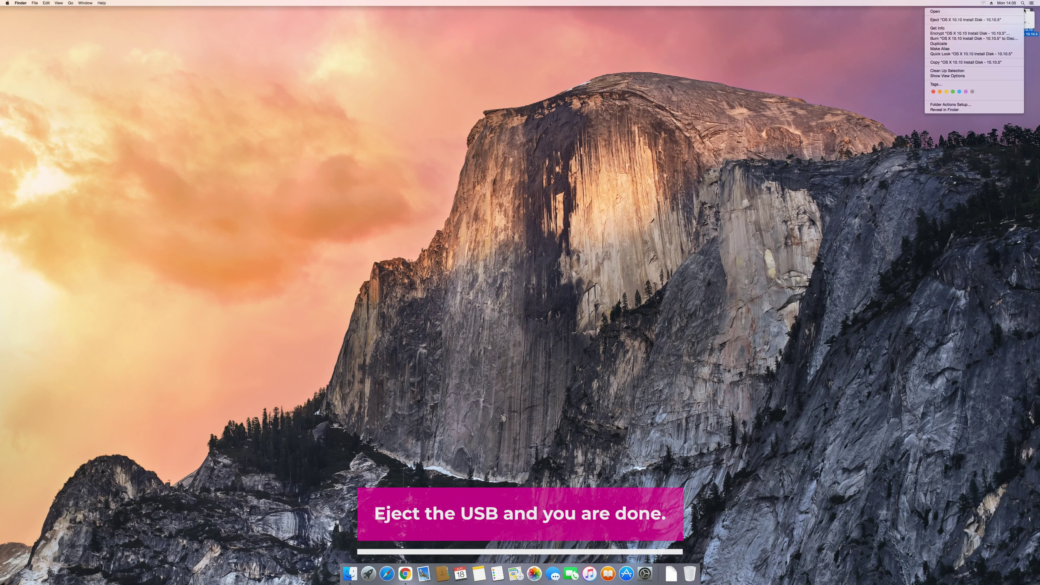
left_click(975, 20)
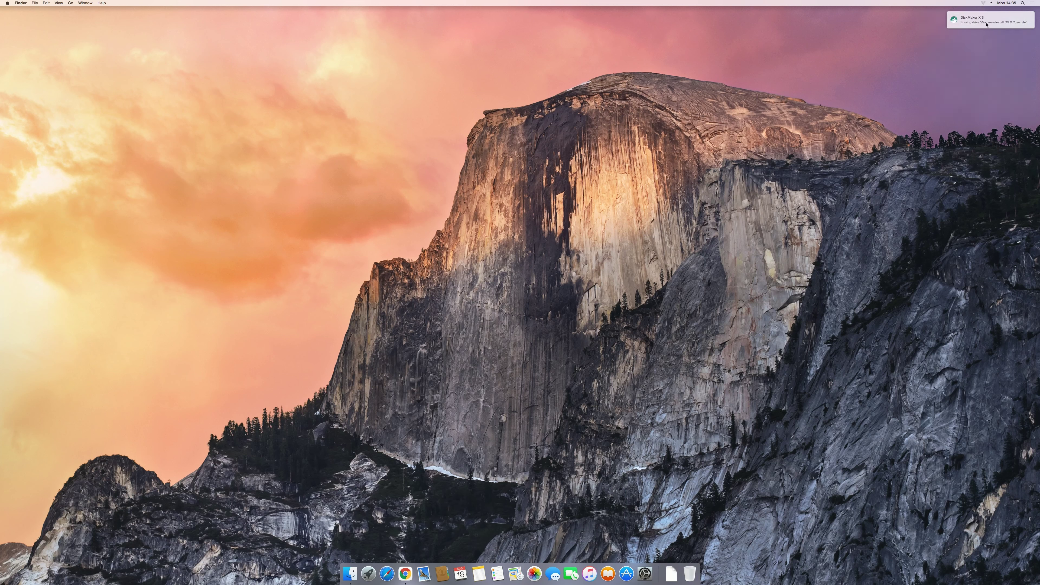